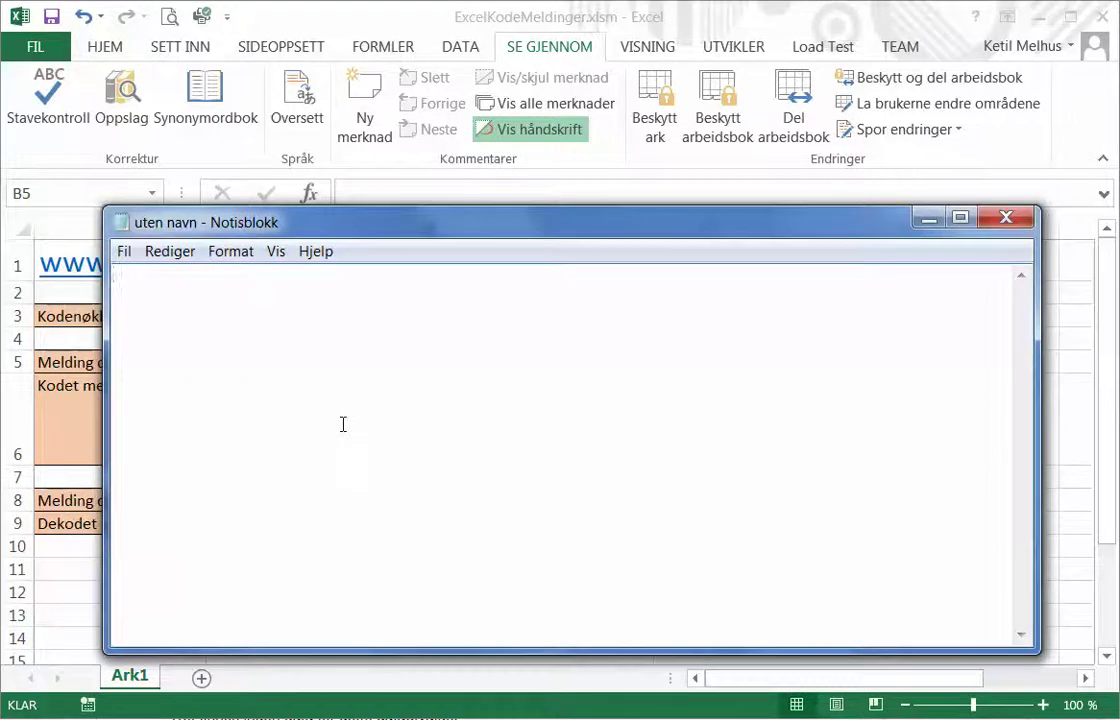
- Write 'Dette er den hemmelige meldingen min' in Notepad, select all of it, and switch back to Excel
text(D)
text(ette er den h)
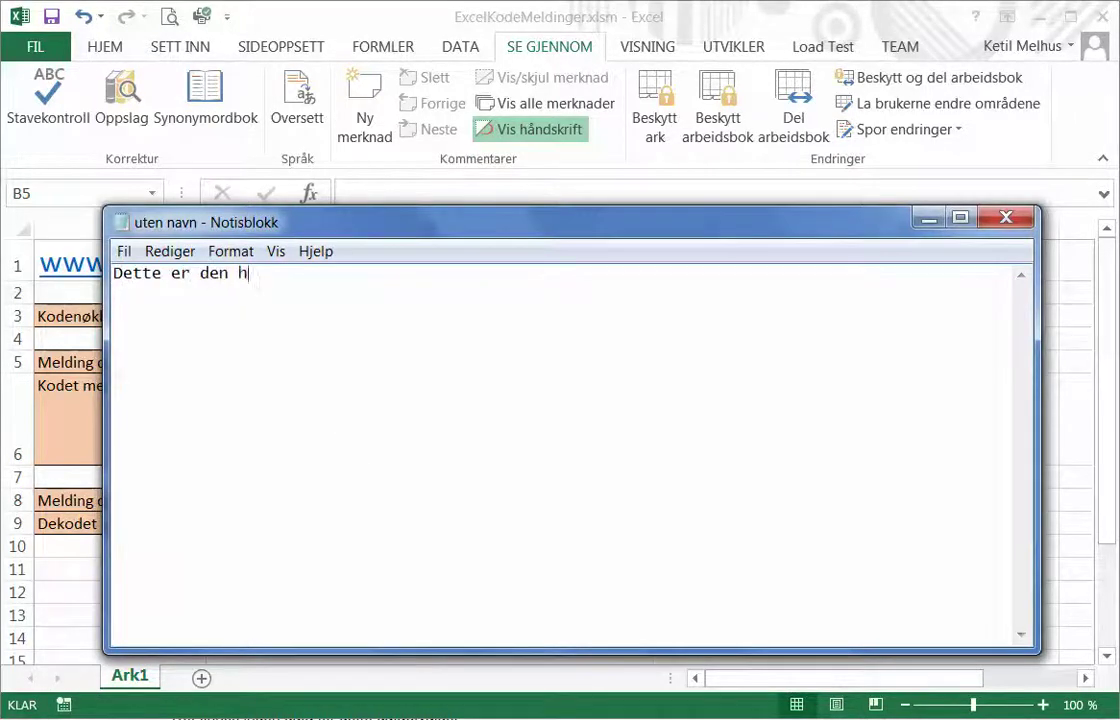
text(emmelige meldi)
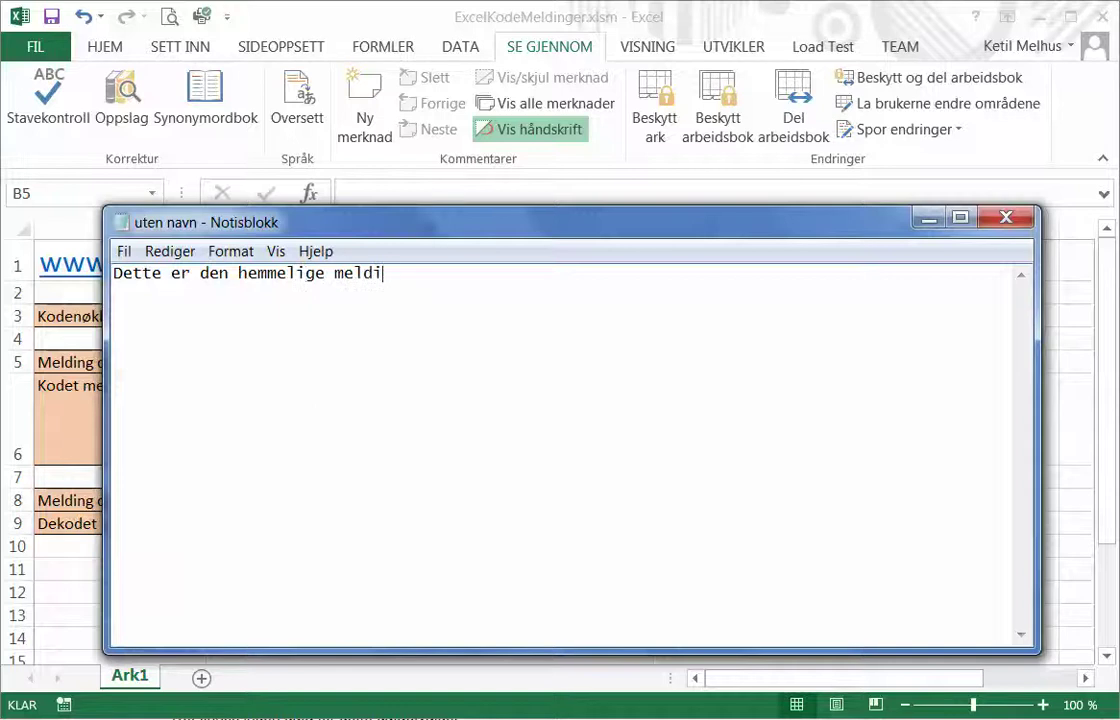
text(ngen min!)
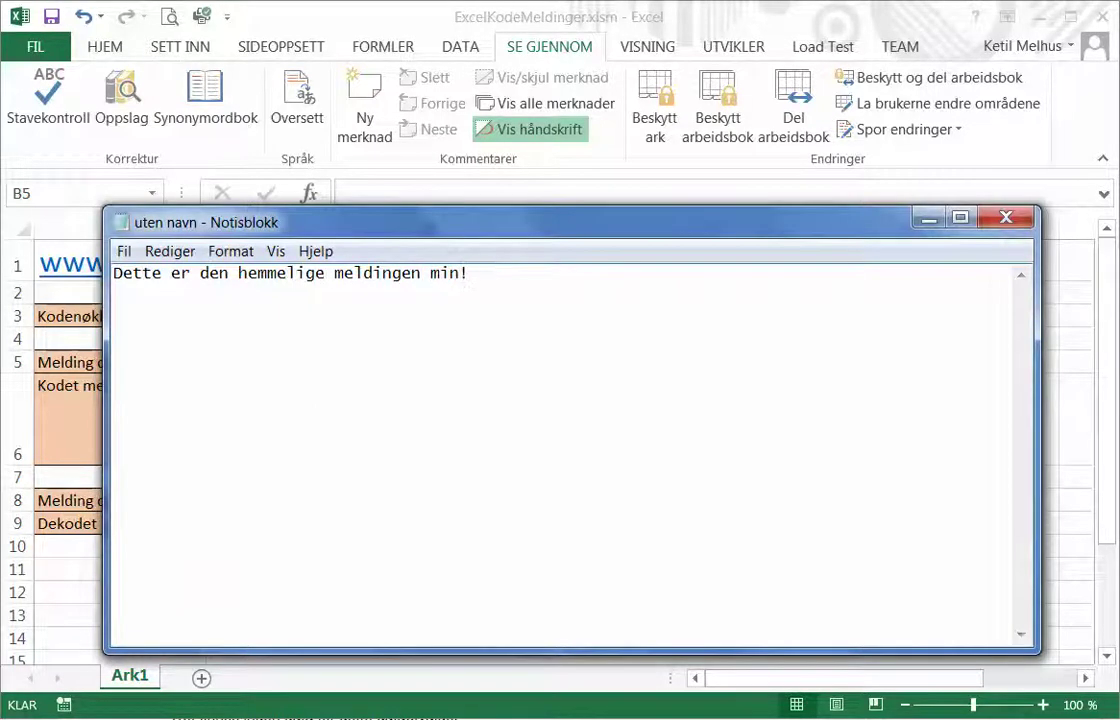
key(ctrl+a)
key(ctrl+c)
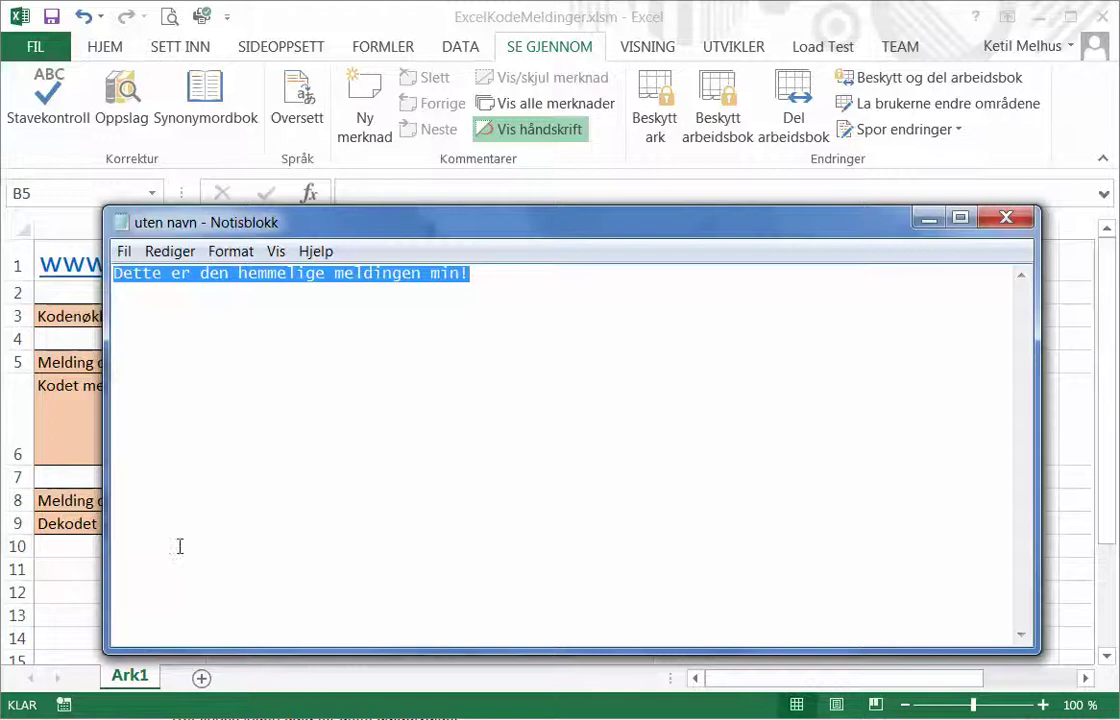
key(alt+Tab)
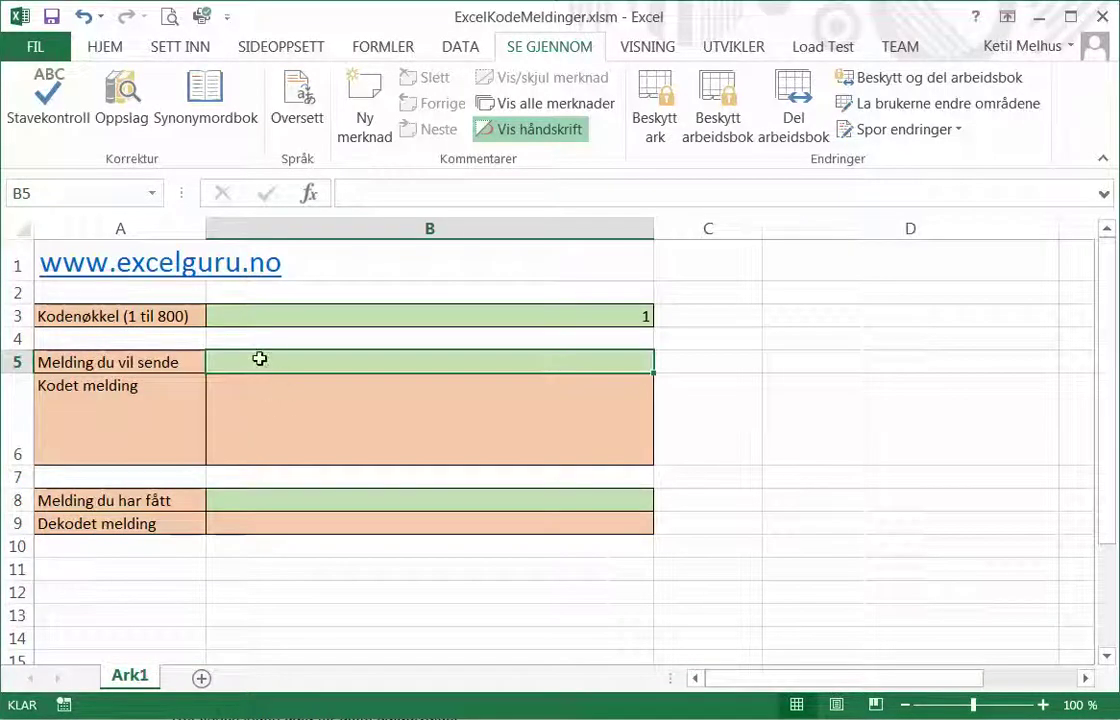
- Paste the secret message into B5 so B6 shows its numeric encoding
key(ctrl+v)
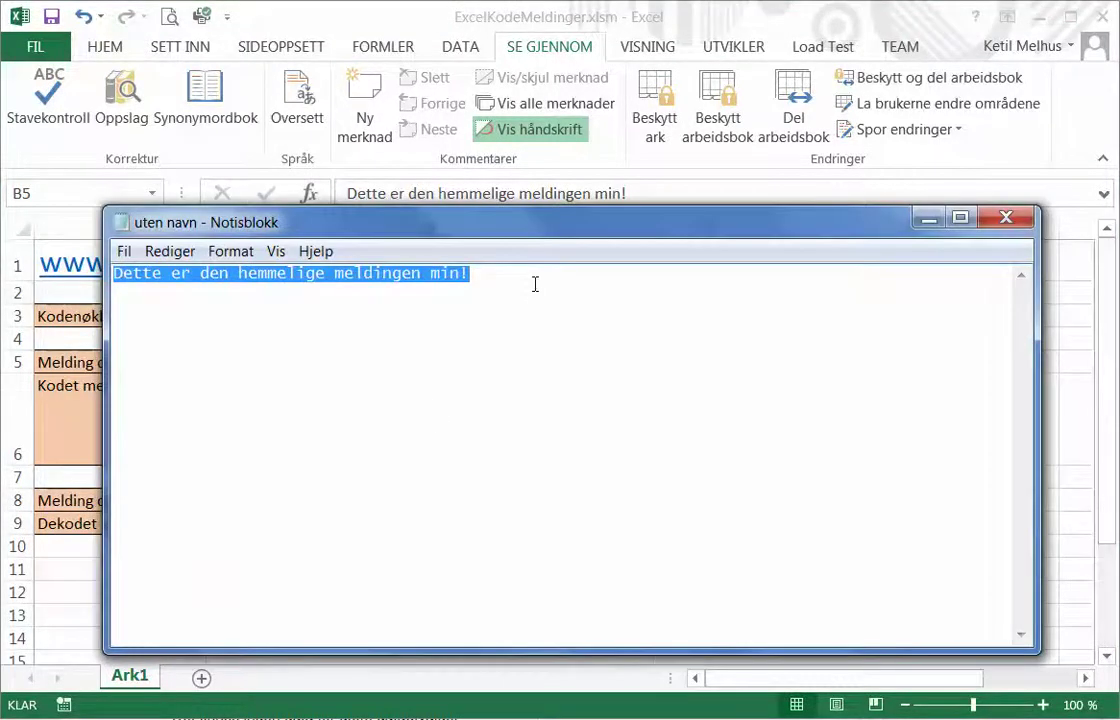
- Place the Notepad cursor after the plain message to add the coded line beneath it
click(535, 284)
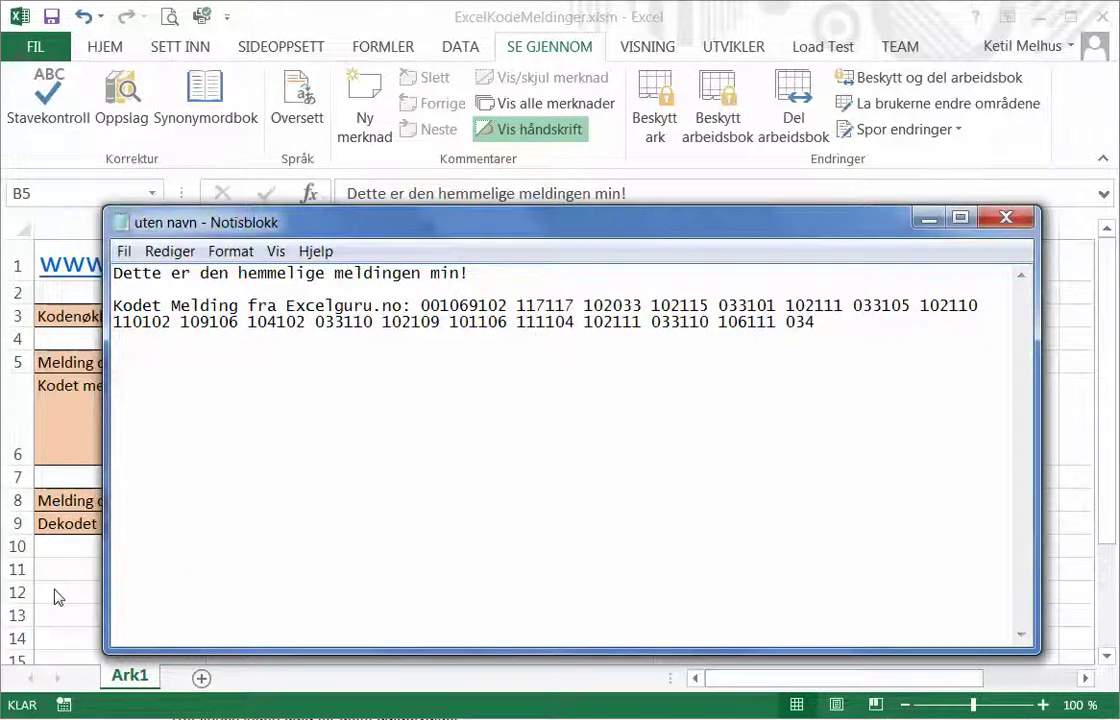
- Paste the coded message into B8 and check that B9's =DeKodetMelding(B8) decodes it
key(alt+Tab)
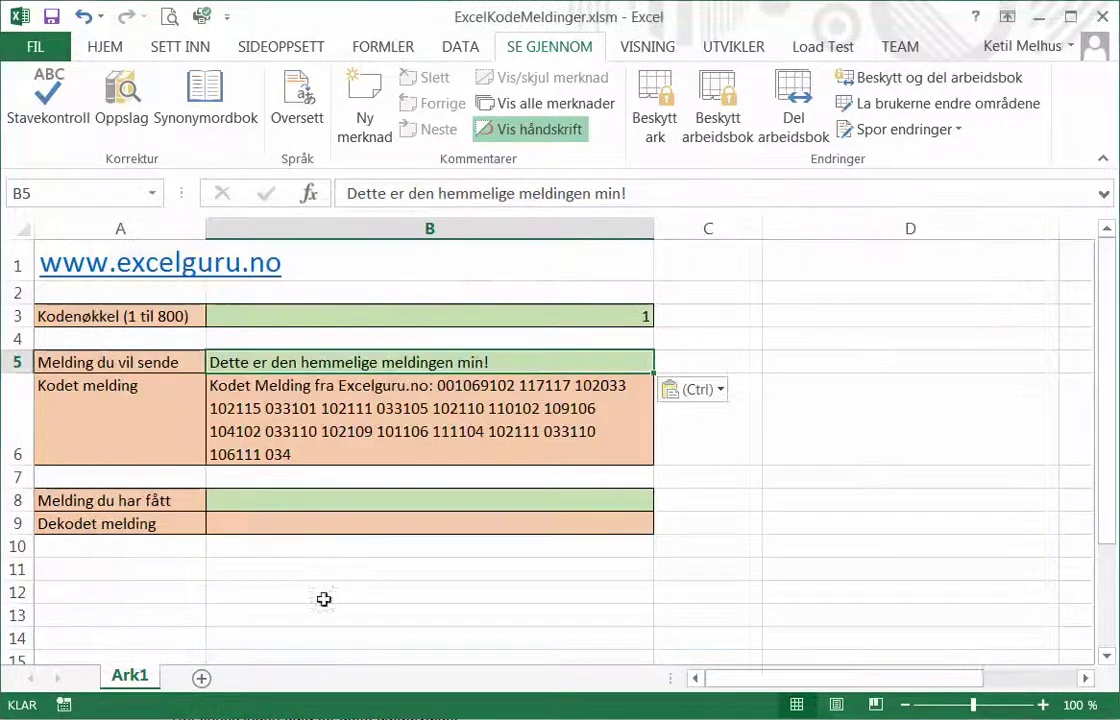
click(290, 506)
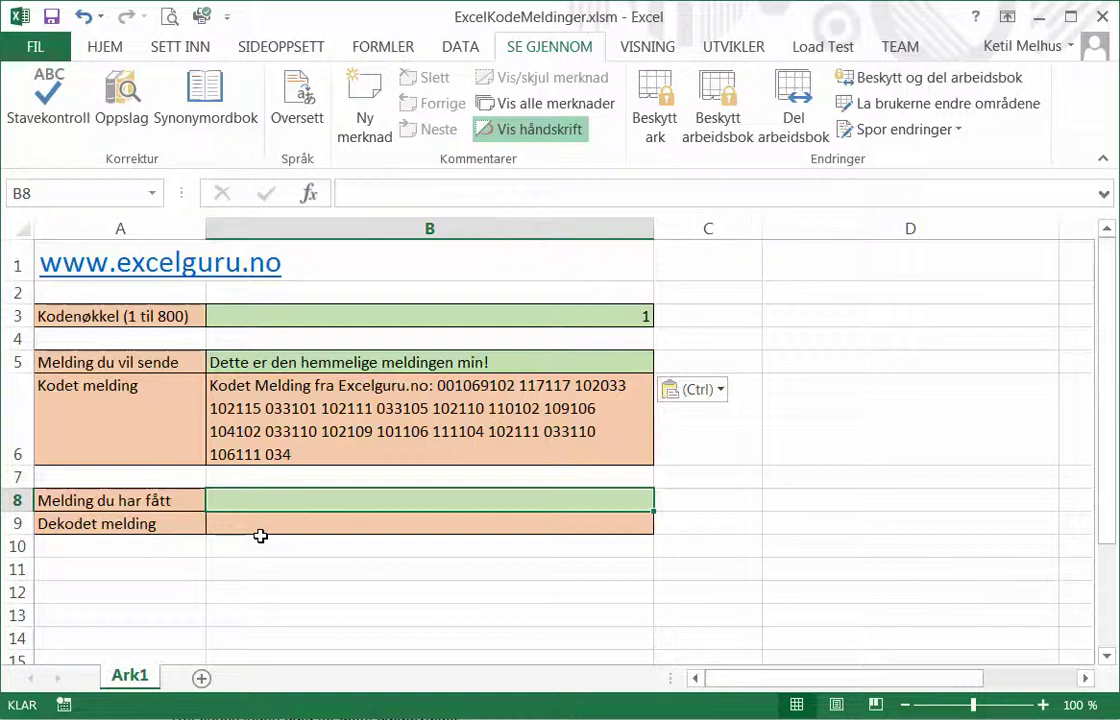
key(ctrl+v)
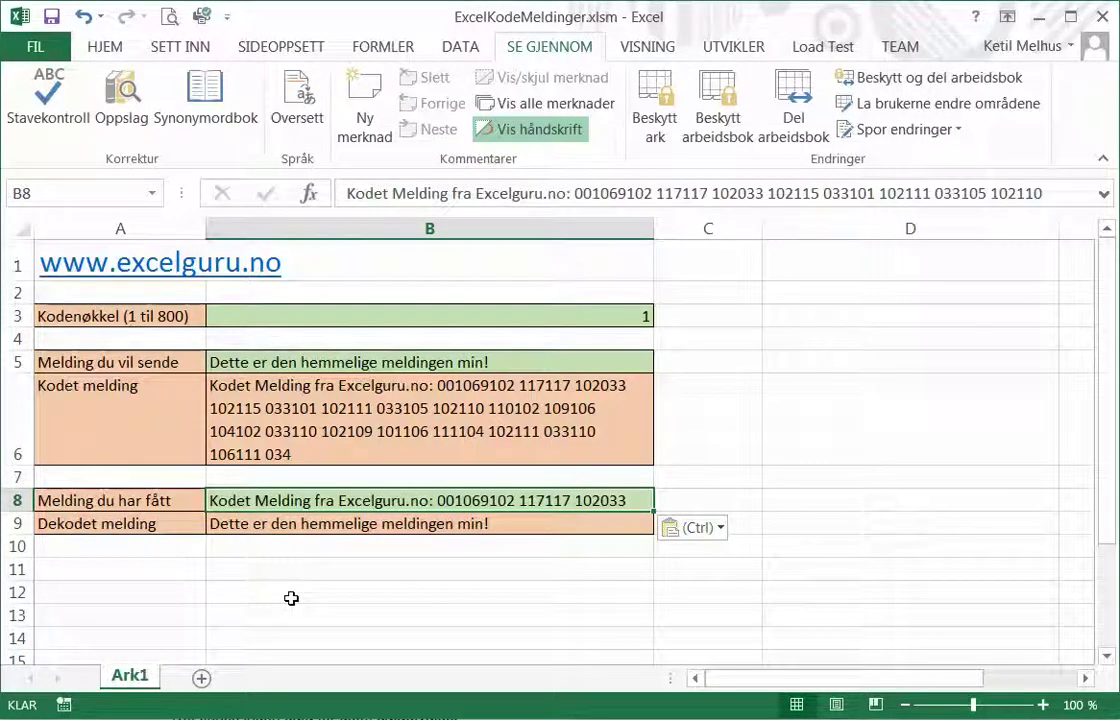
click(283, 526)
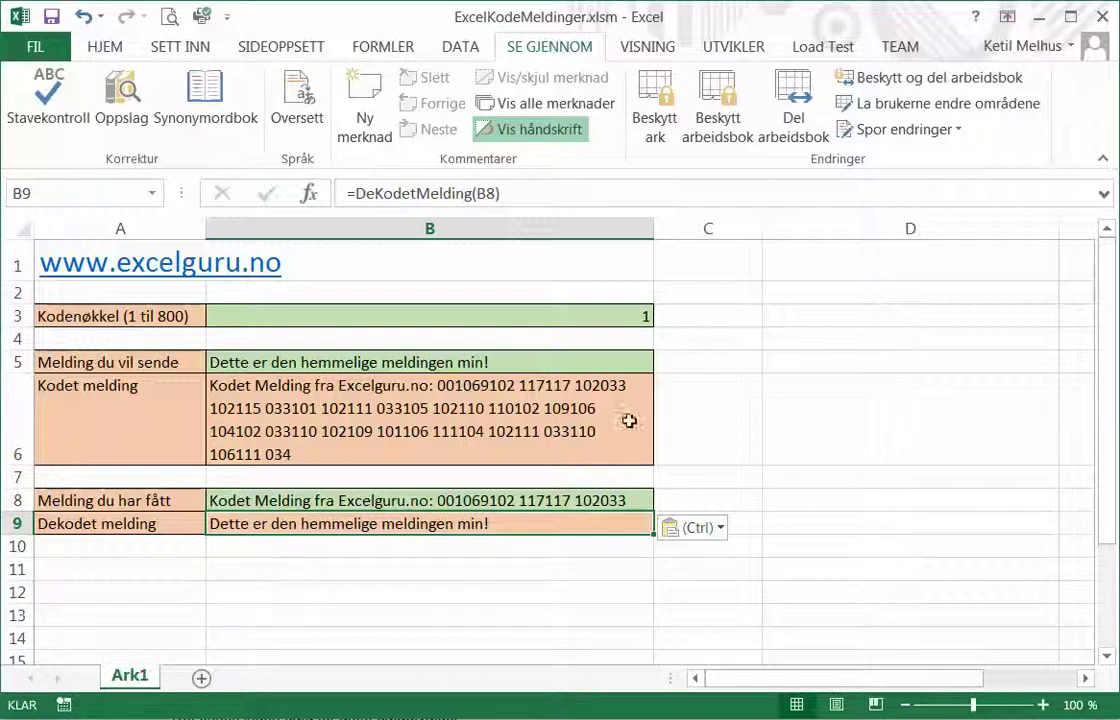
click(606, 318)
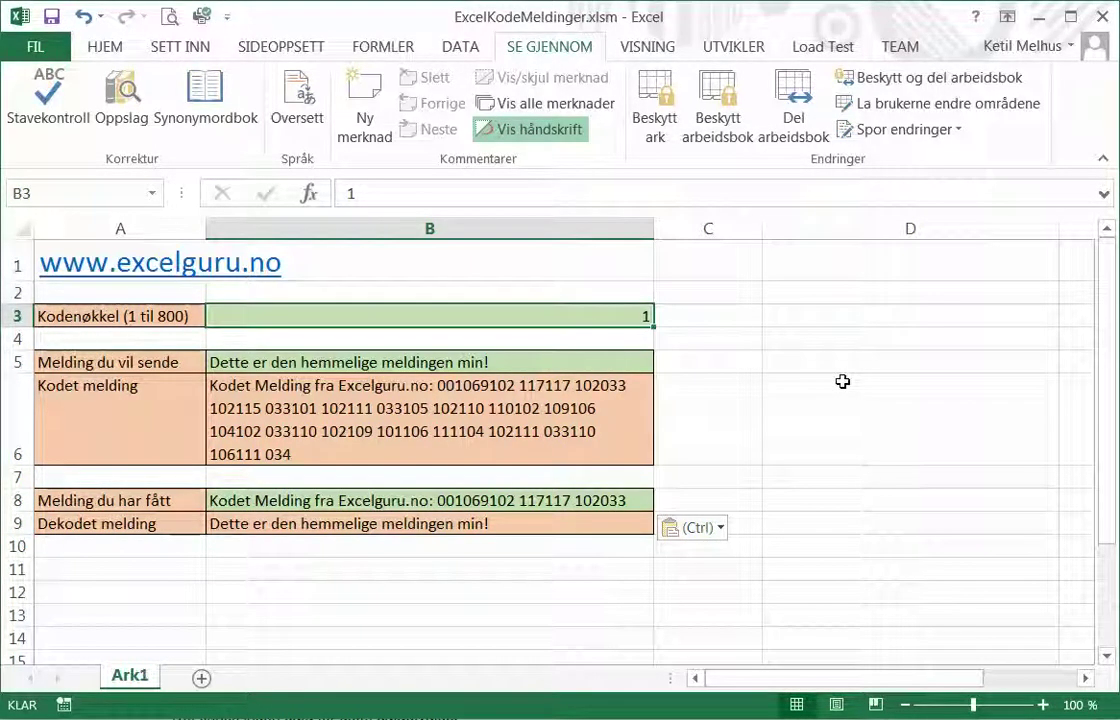
- Set the code key in B3 to 100, inspect B6's encoding, then change the key to 200
text(1)
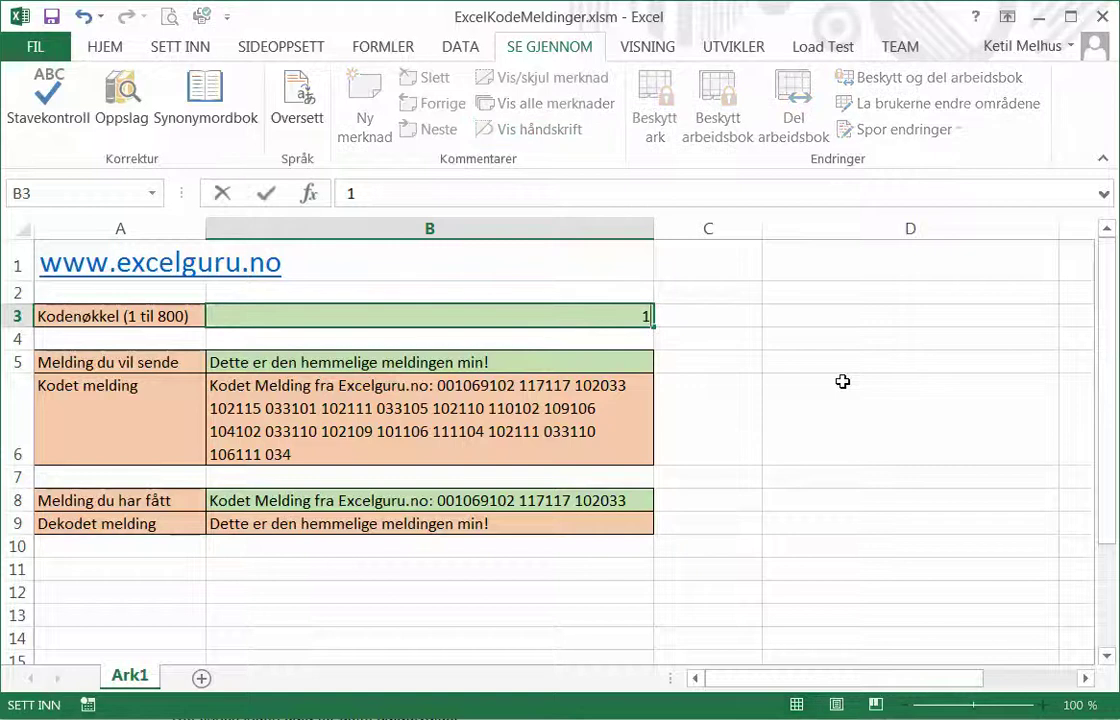
text(00)
key(Return)
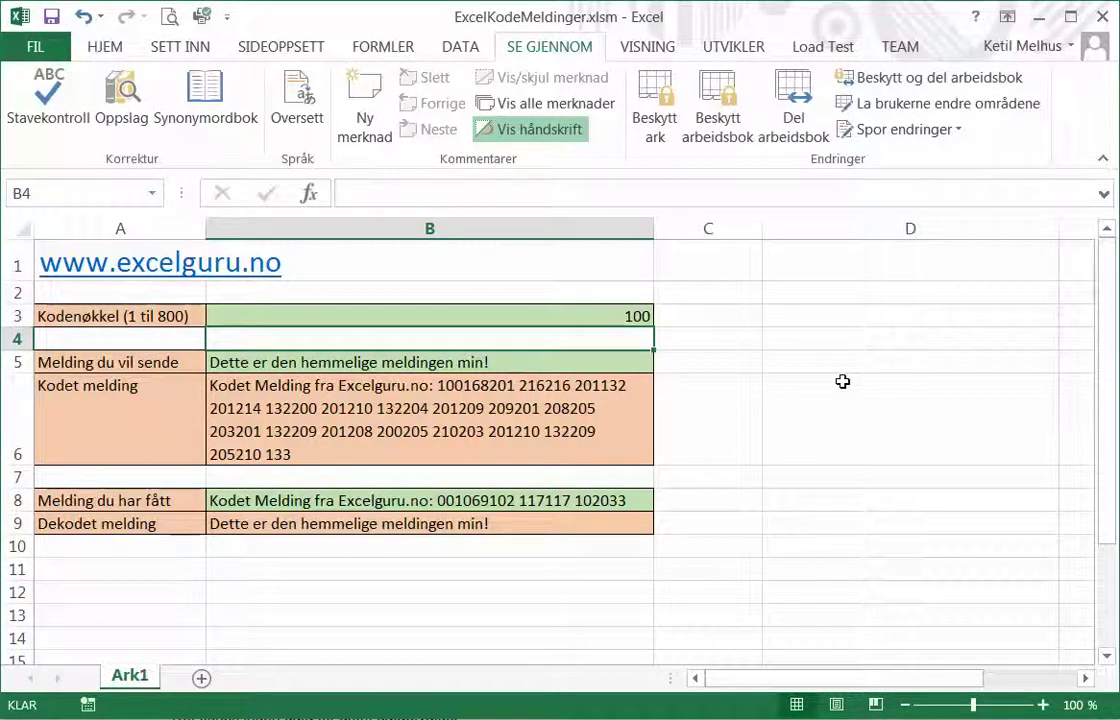
key(Down)
key(Down)
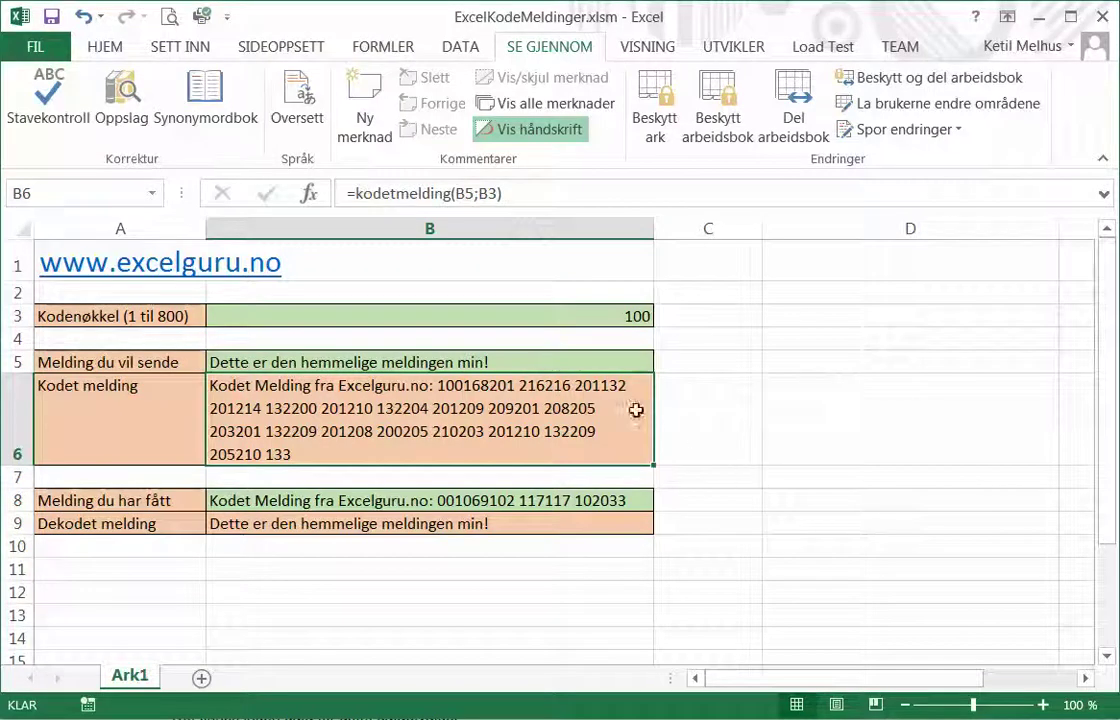
click(609, 326)
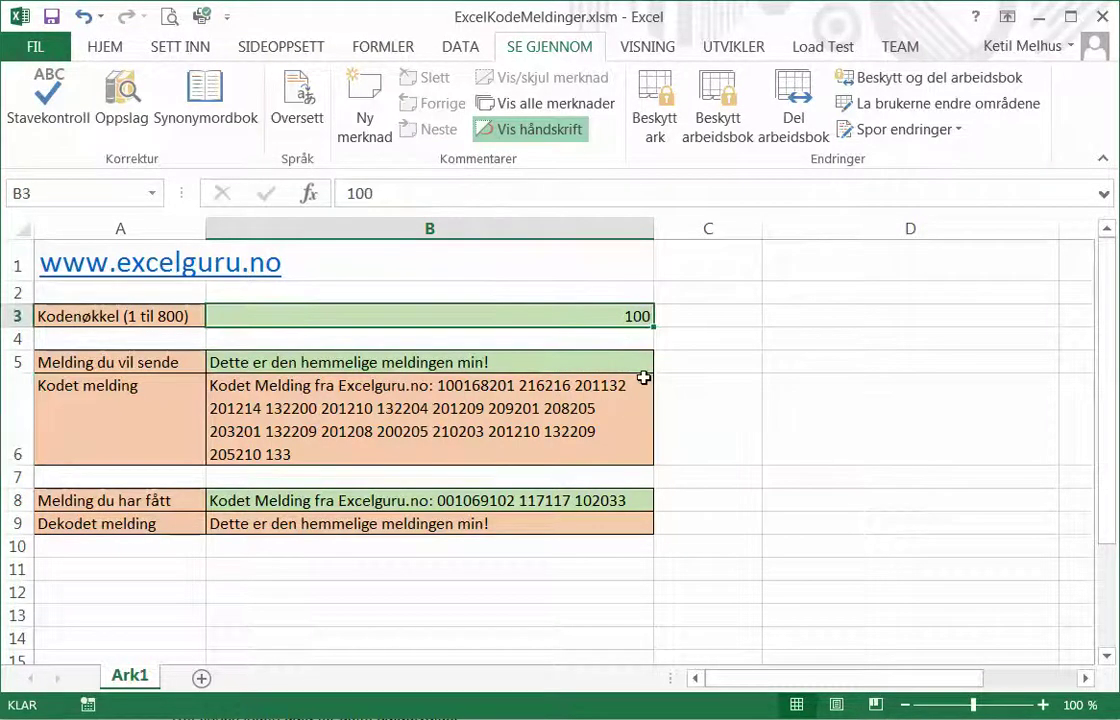
text(2)
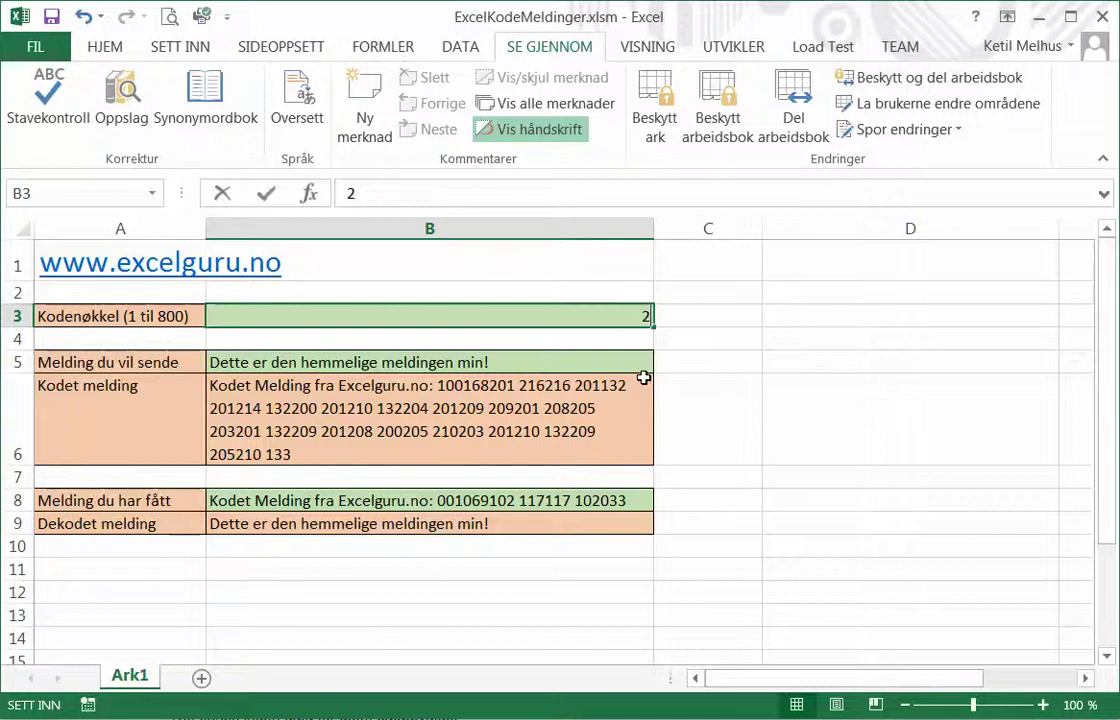
text(00)
key(Return)
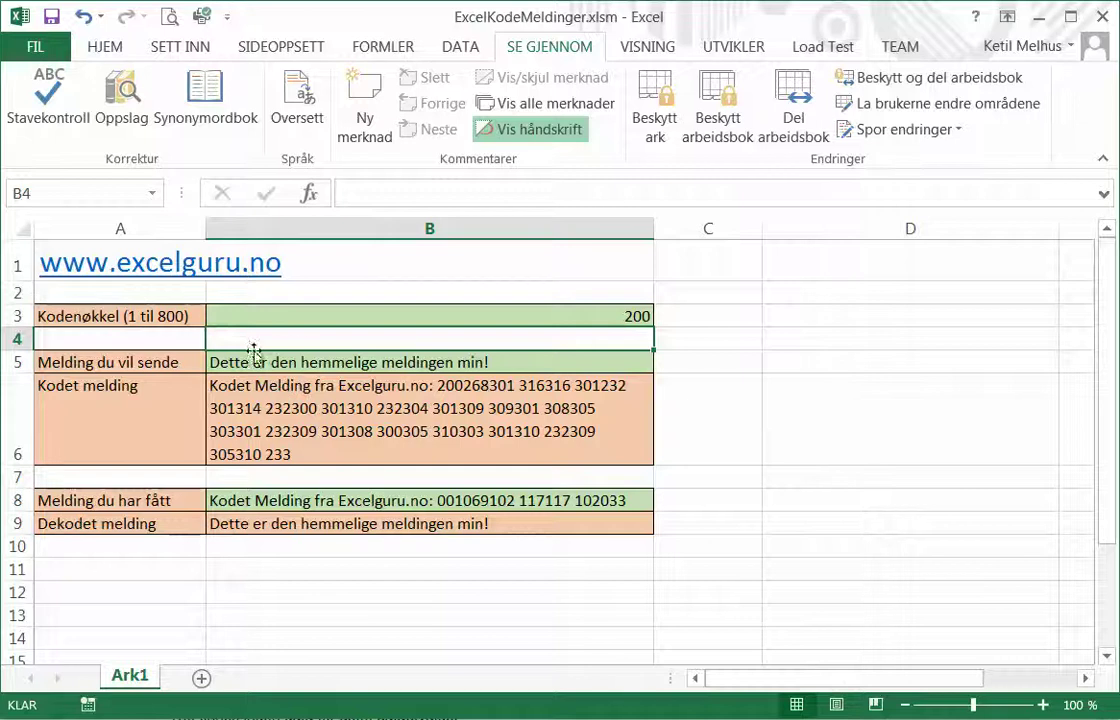
- Edit the A3 label's range from 1 til 800 to 1 til 700
click(170, 320)
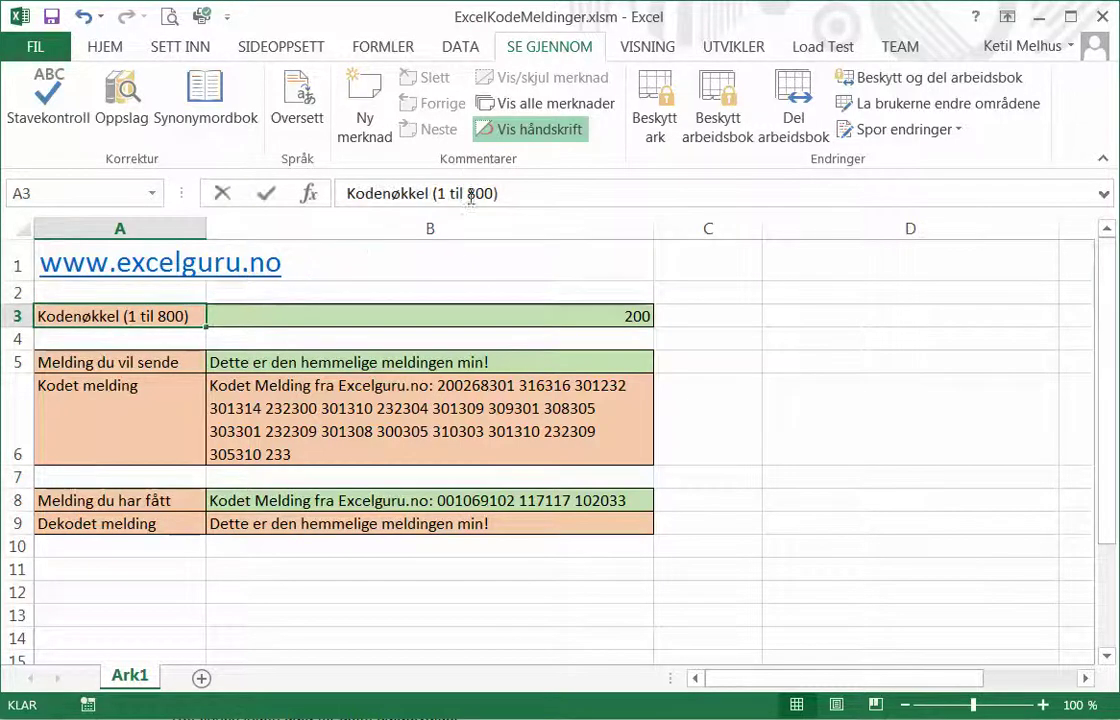
click(409, 193)
key(Delete)
text(7)
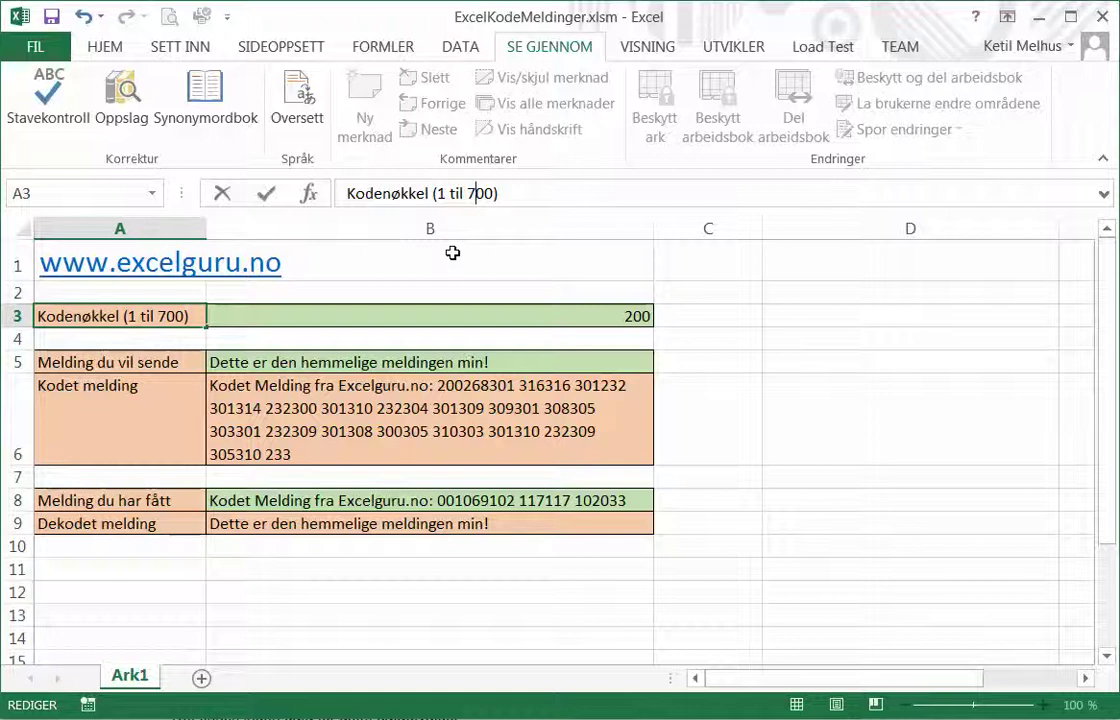
key(Return)
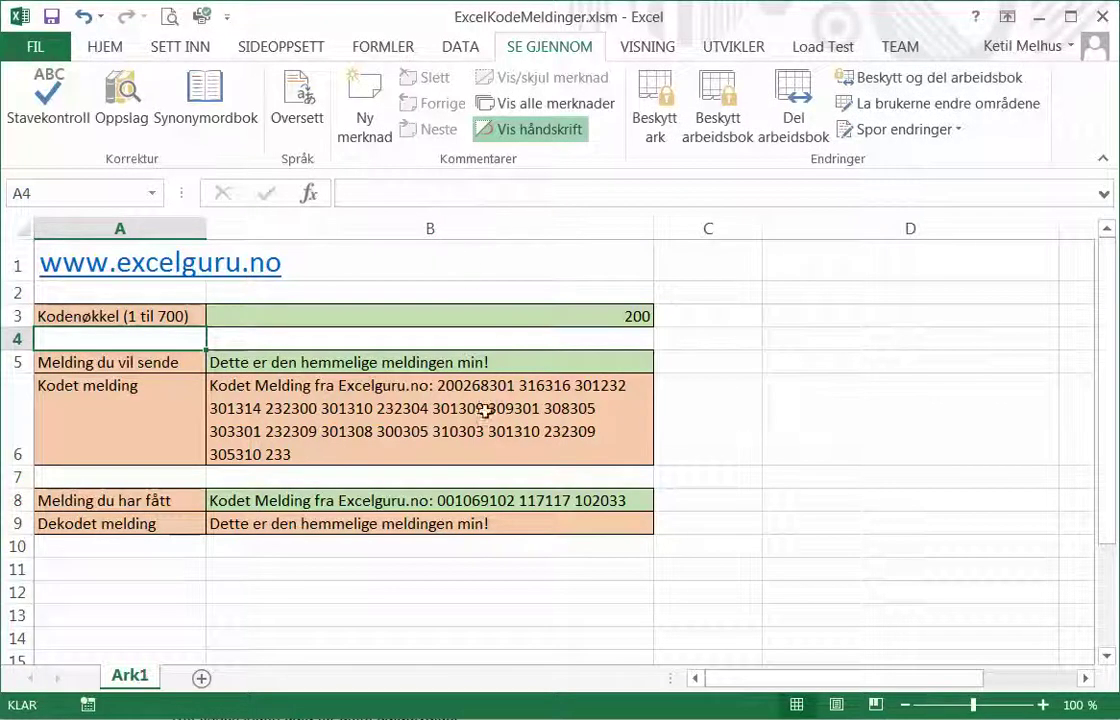
- Reset the code key in B3 to 1
click(612, 318)
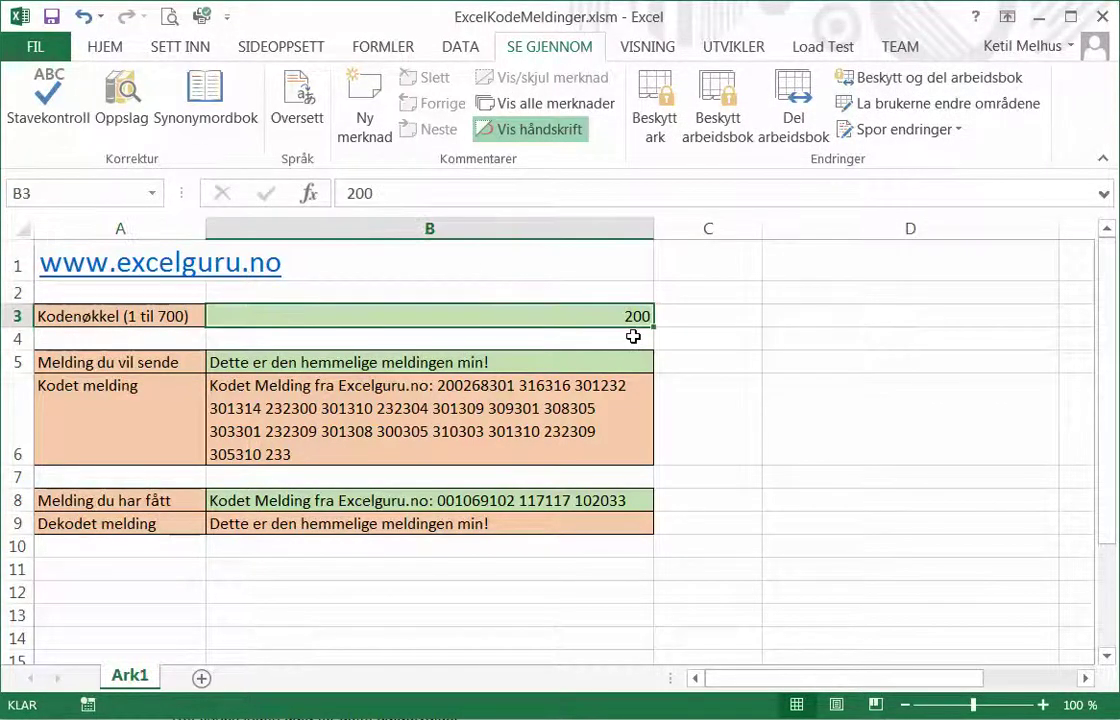
text(1)
key(Return)
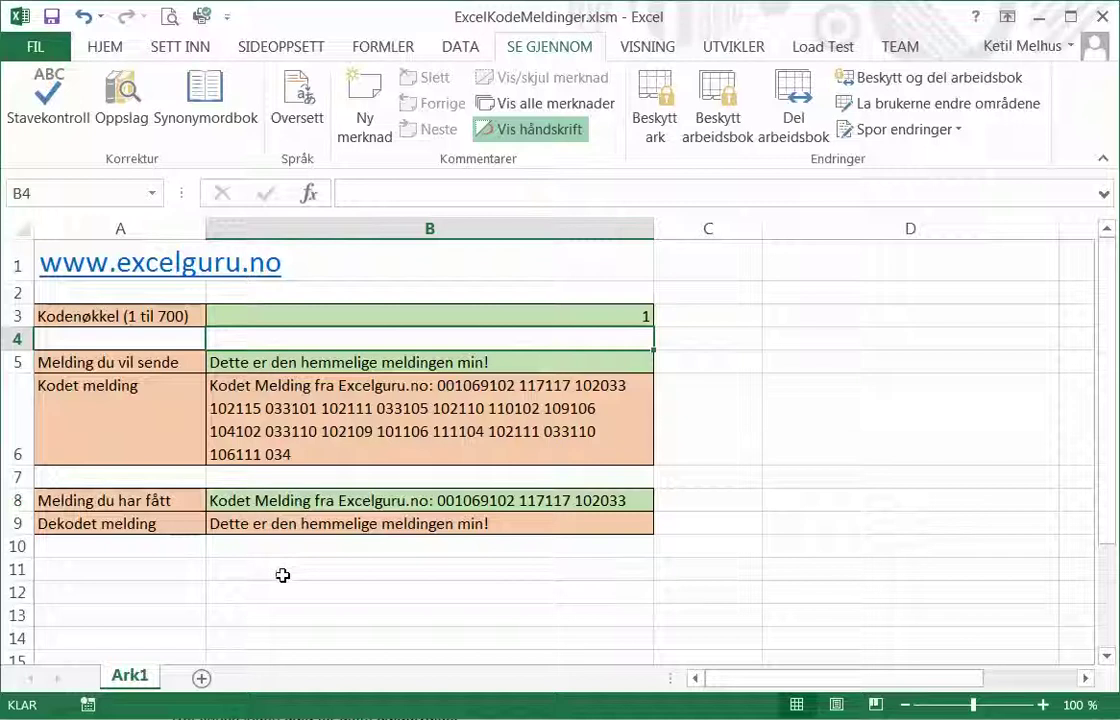
click(236, 562)
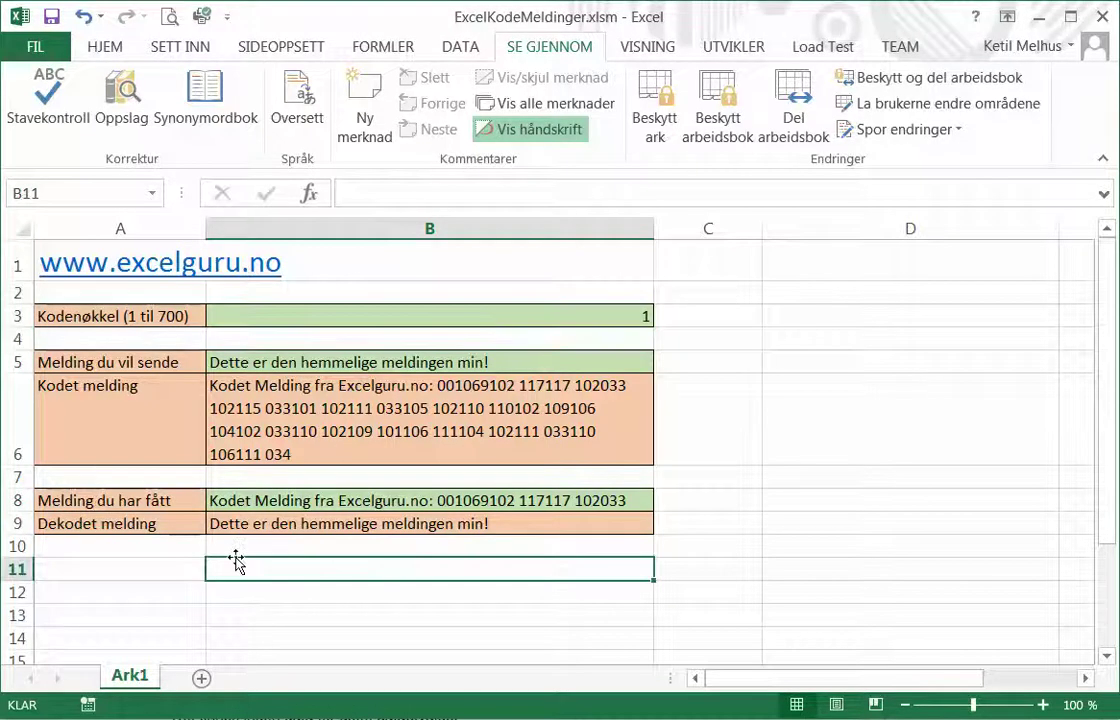
key(alt)
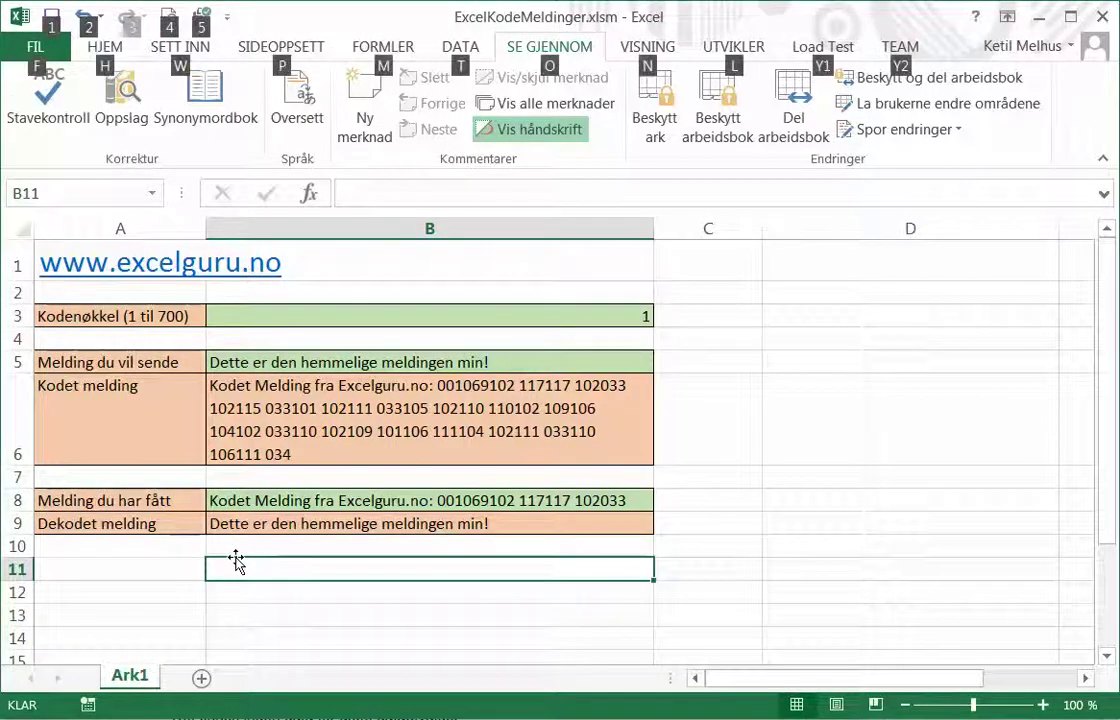
key(alt+F11)
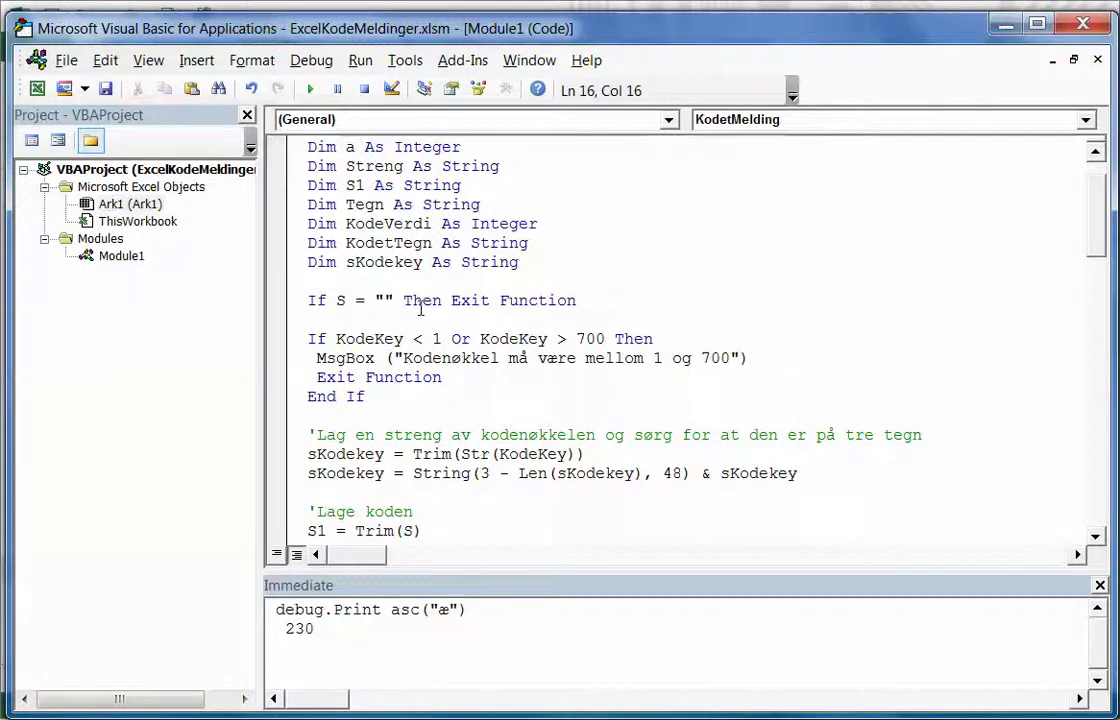
scroll(369, 277, up, 1)
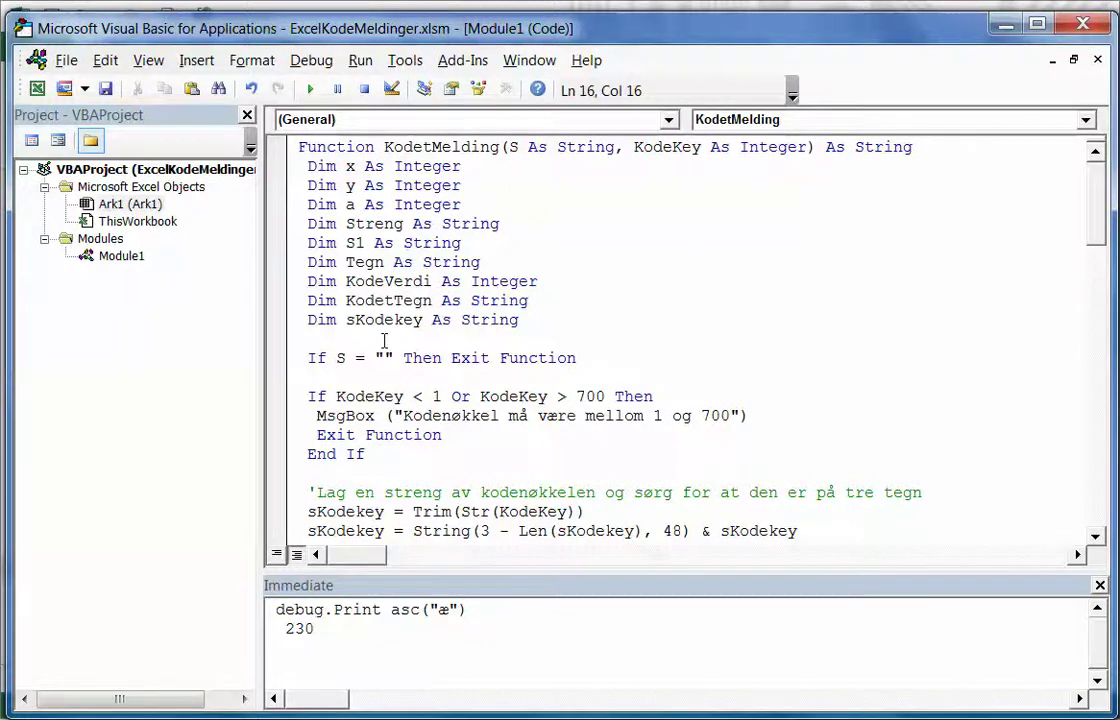
scroll(384, 342, down, 1)
scroll(382, 340, down, 1)
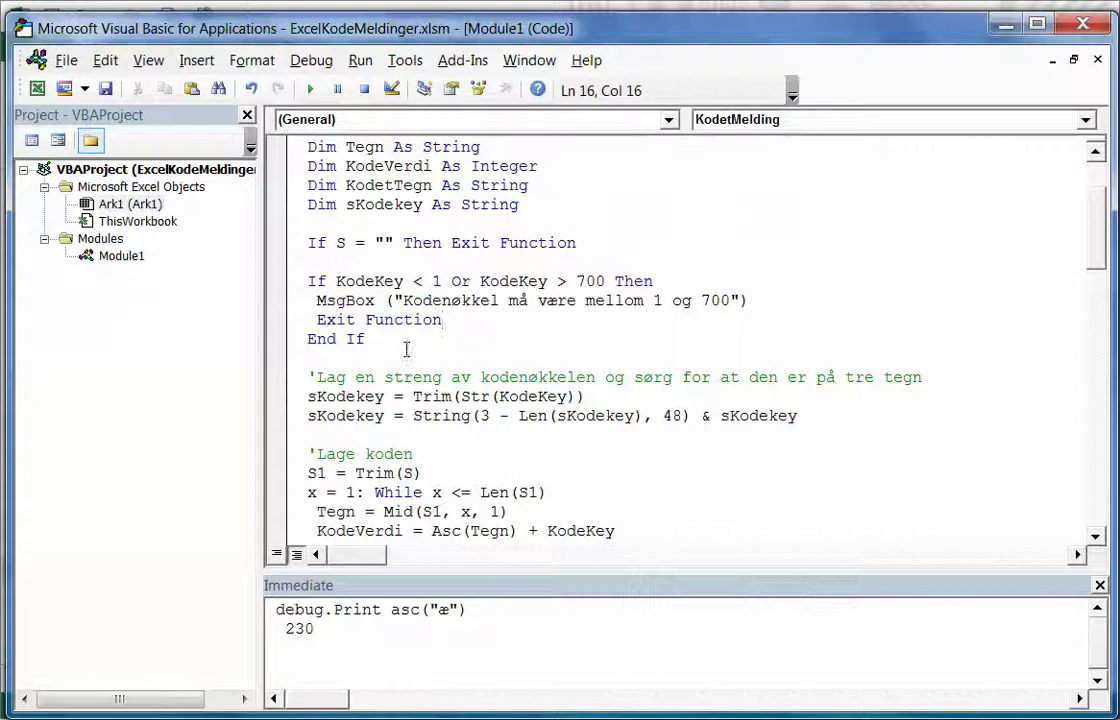
scroll(320, 310, down, 1)
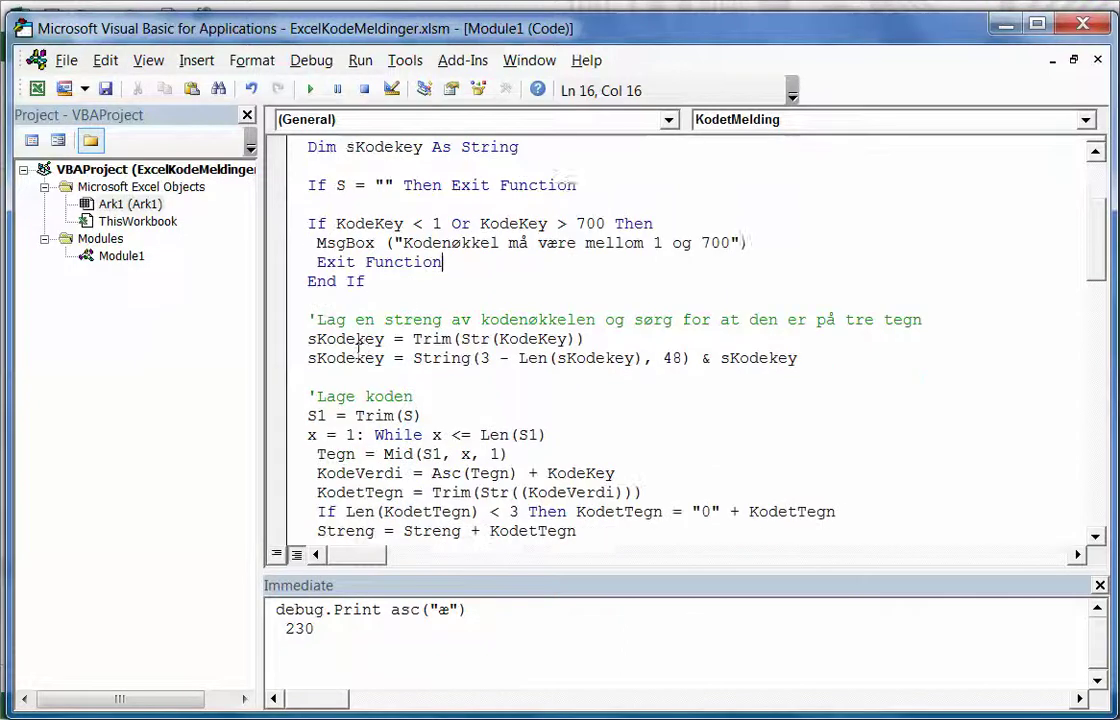
scroll(355, 350, down, 1)
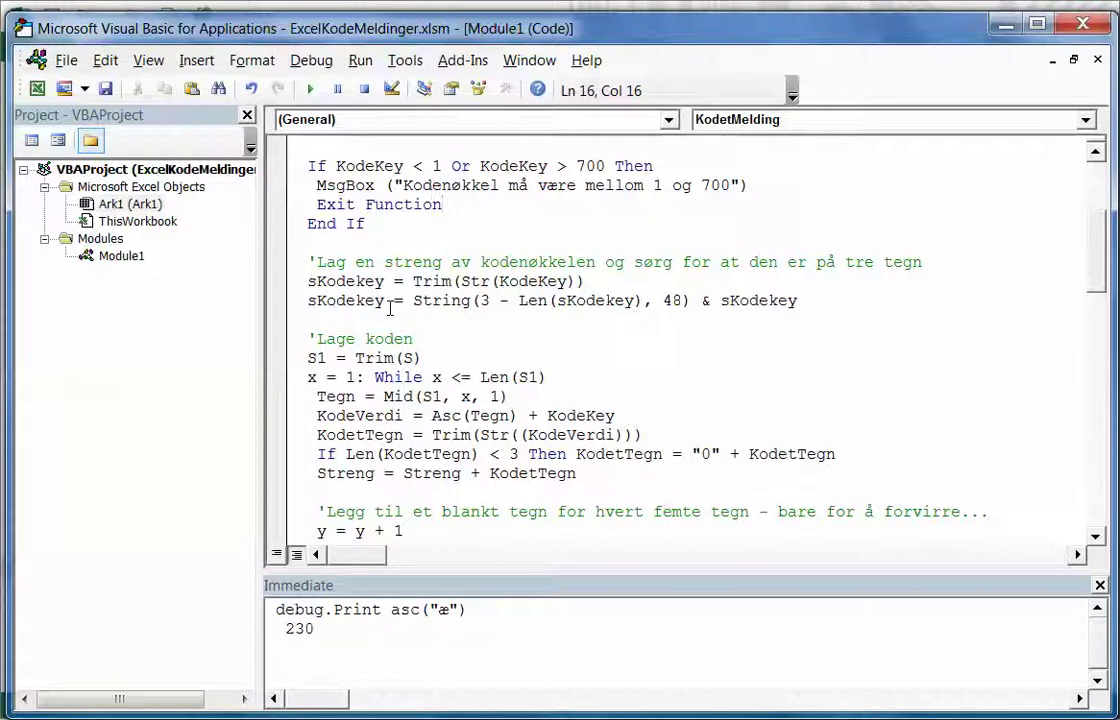
scroll(390, 308, down, 1)
scroll(390, 309, down, 1)
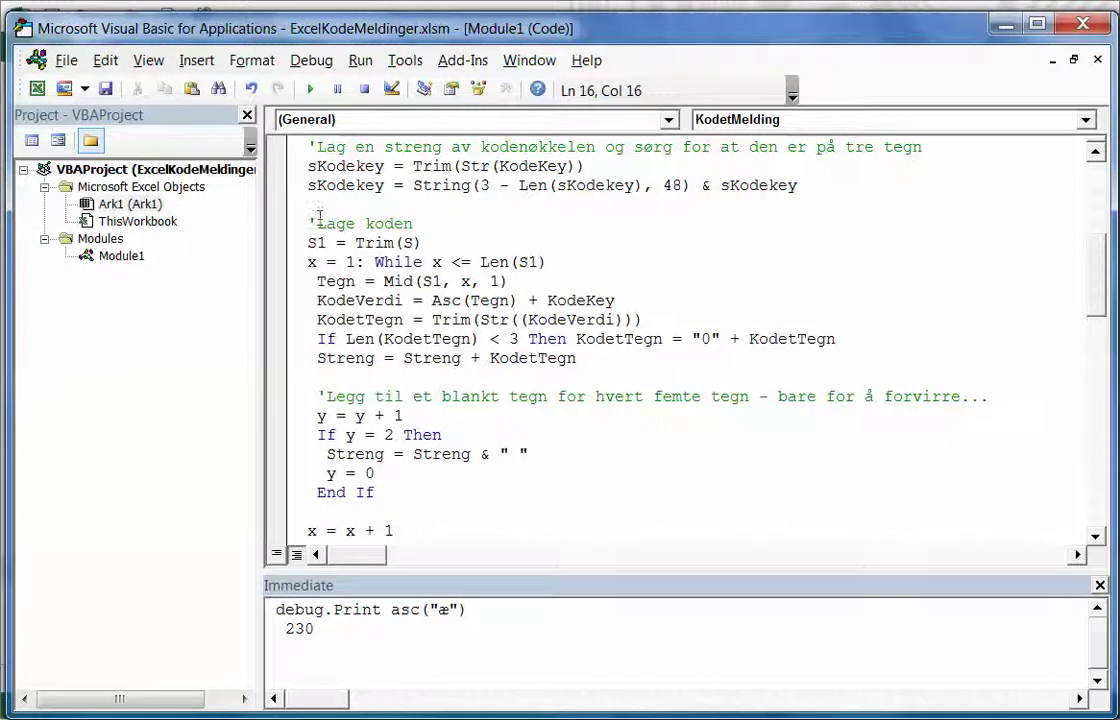
scroll(451, 385, down, 1)
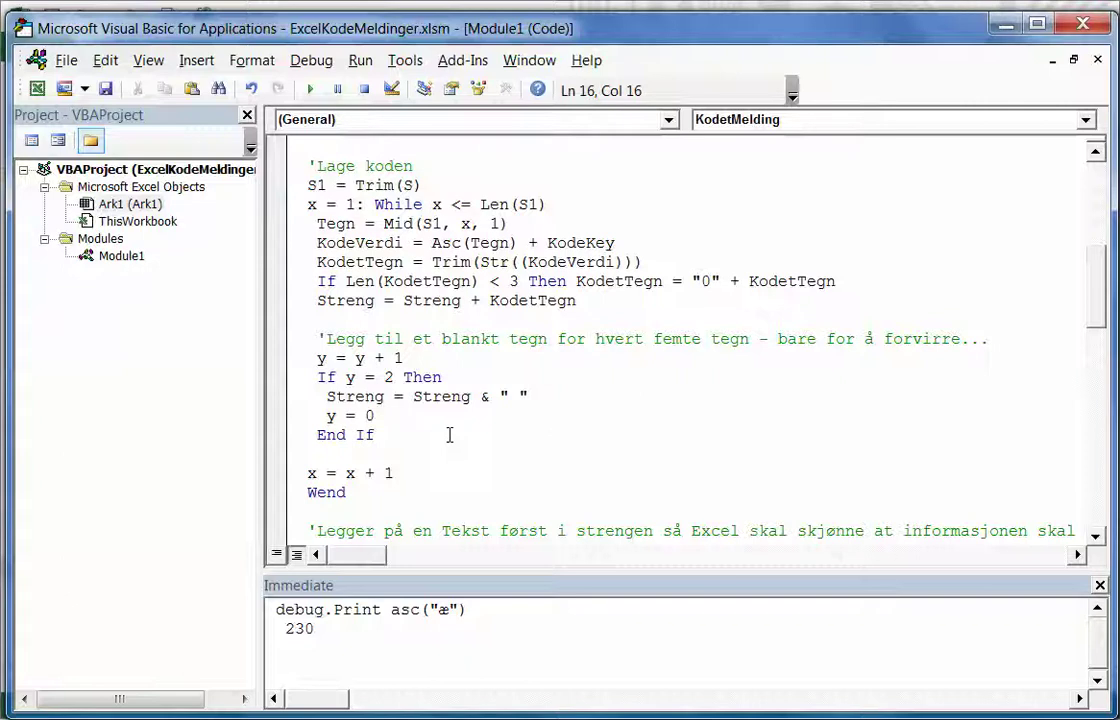
click(450, 435)
scroll(450, 435, down, 1)
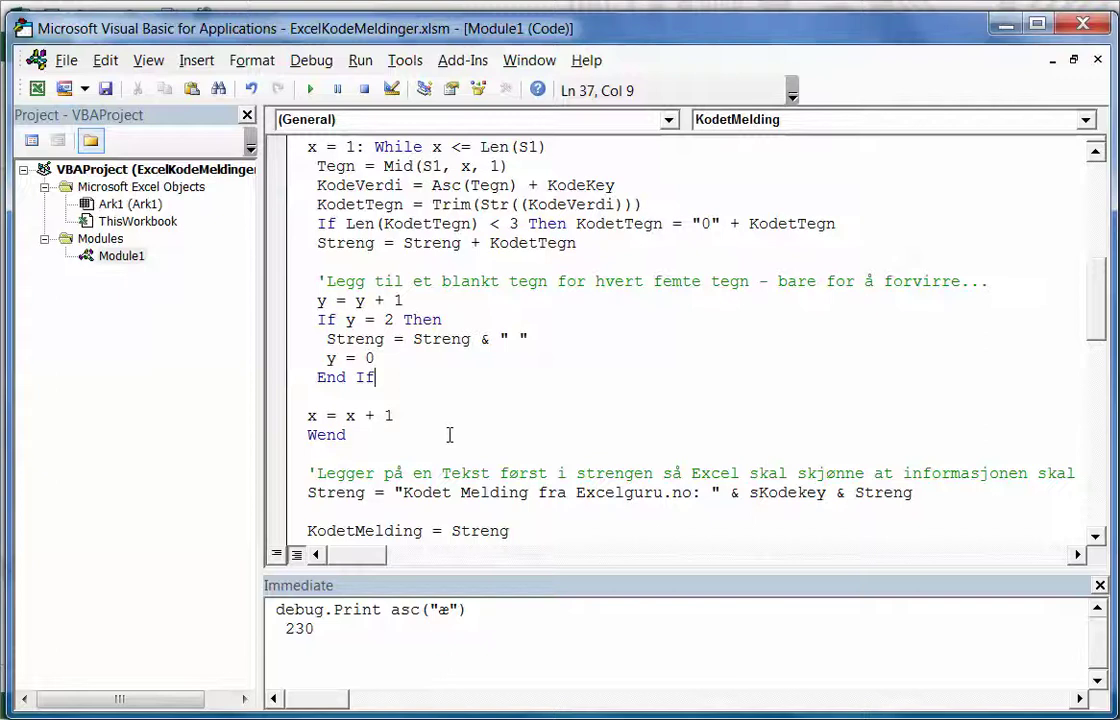
scroll(450, 435, down, 1)
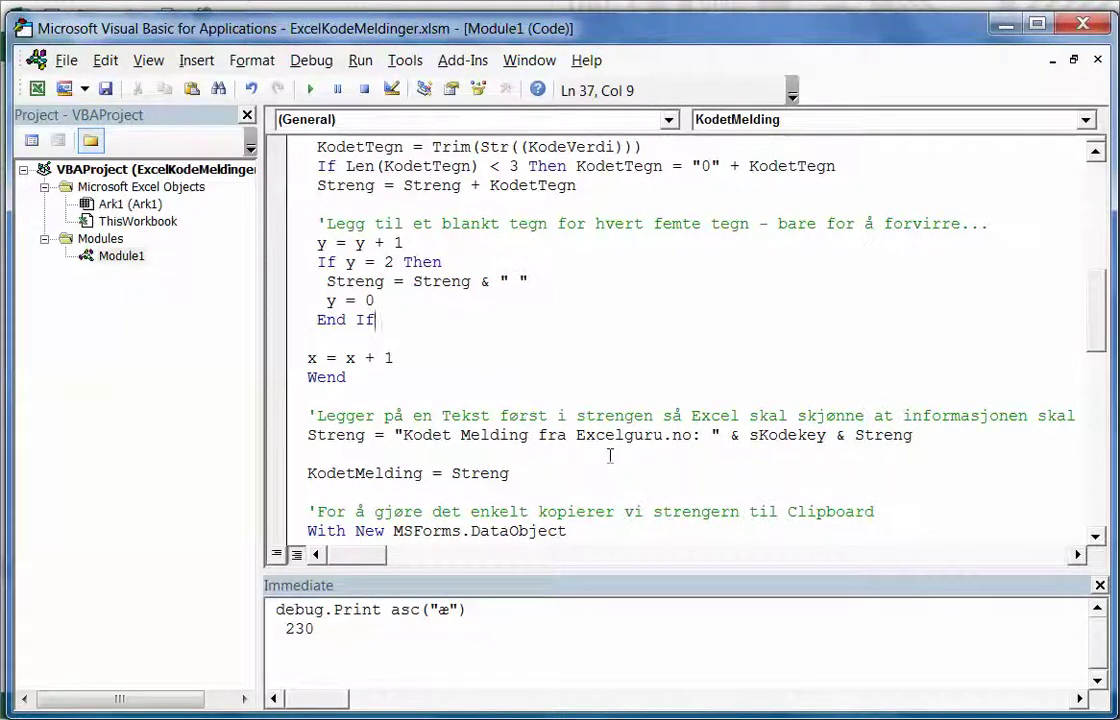
scroll(605, 452, down, 2)
scroll(590, 422, down, 1)
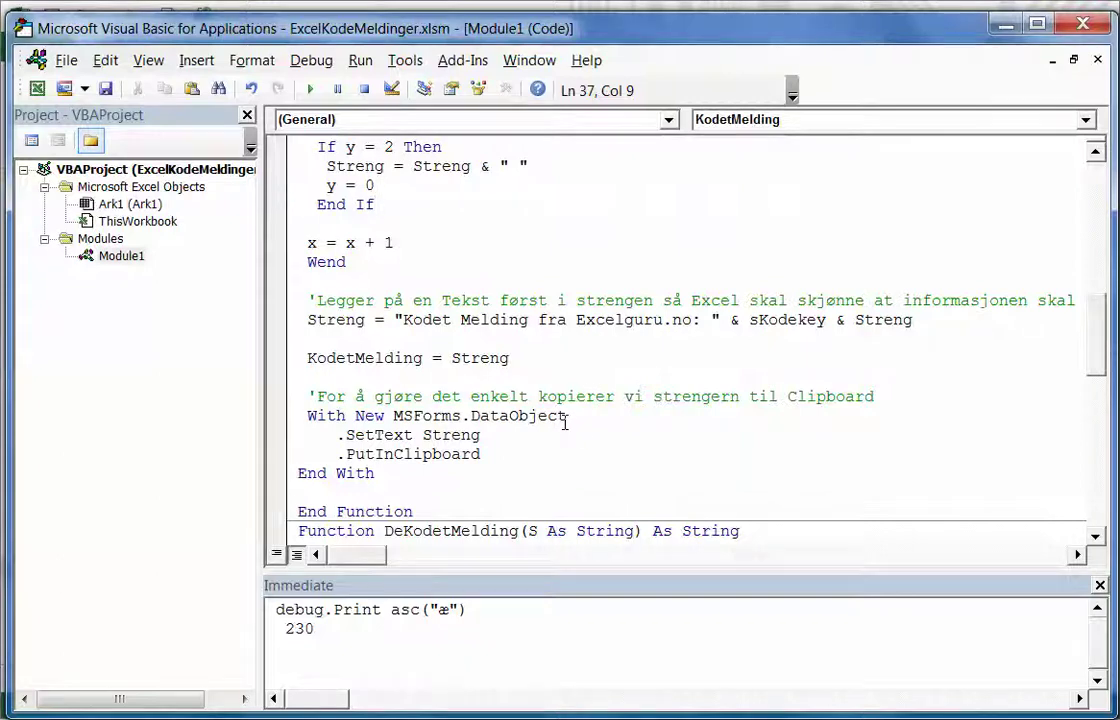
scroll(565, 422, down, 1)
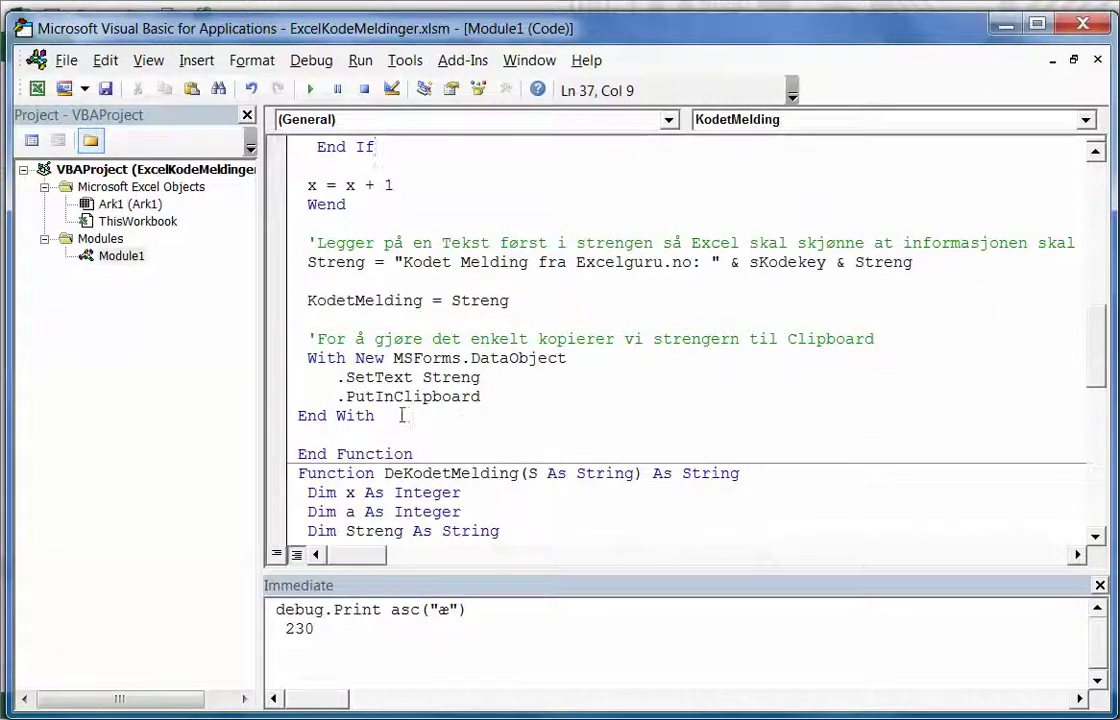
mouse_move(390, 418)
mouse_down()
mouse_move(326, 410)
mouse_move(236, 339)
mouse_up()
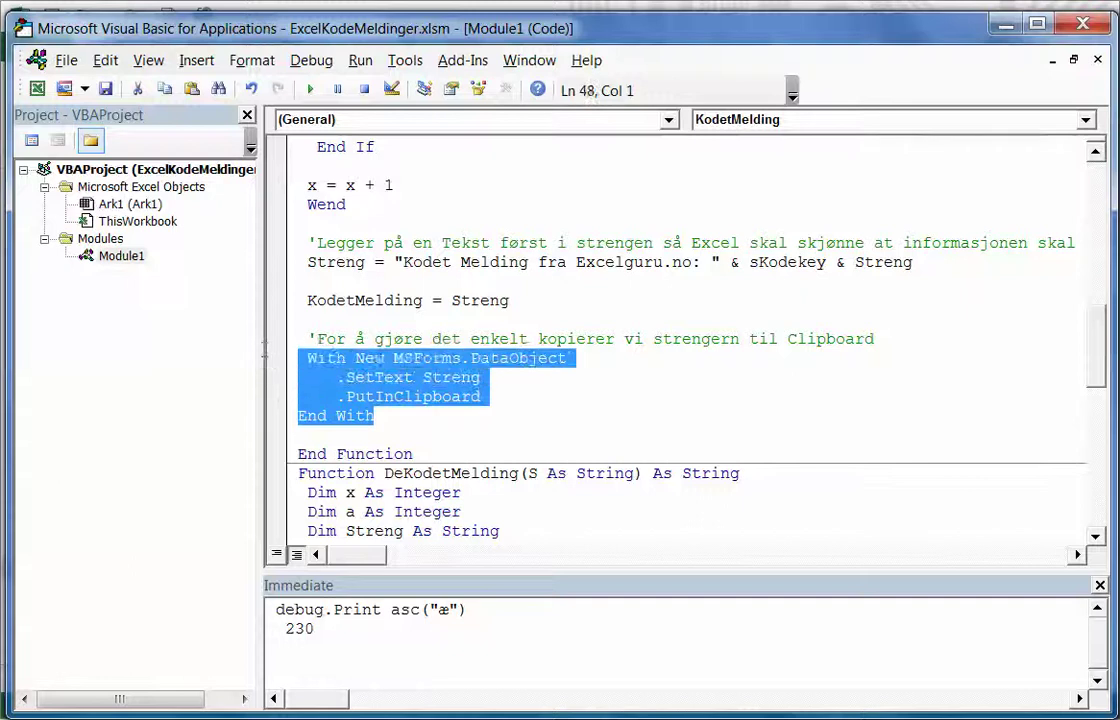
click(460, 421)
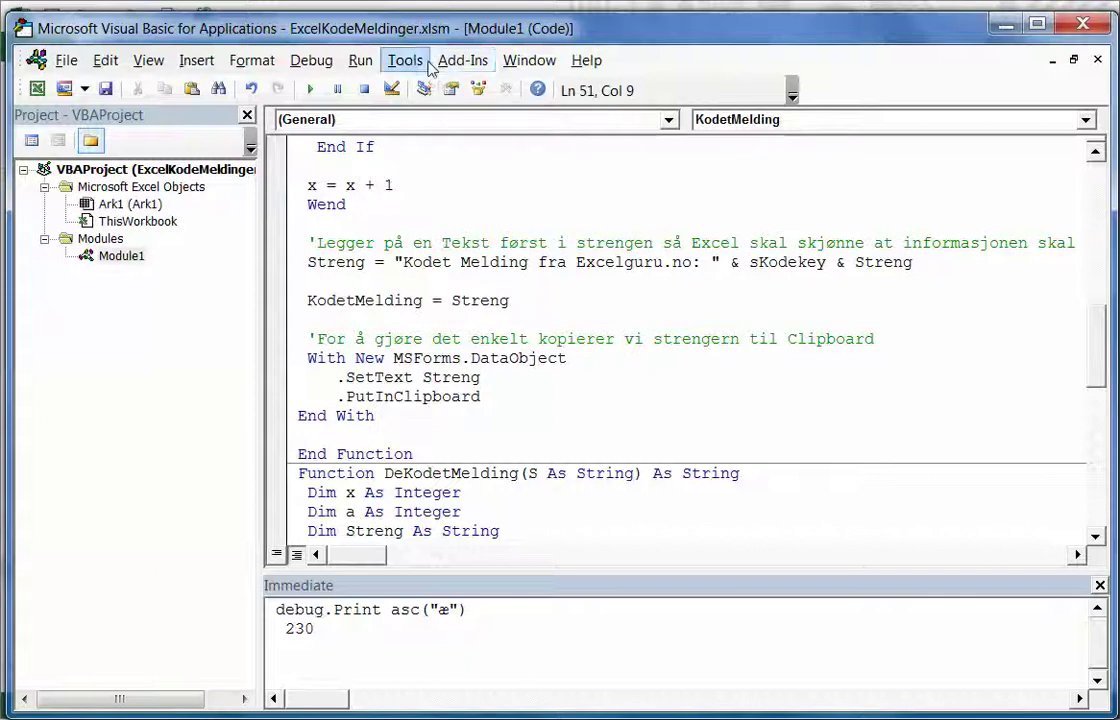
click(428, 66)
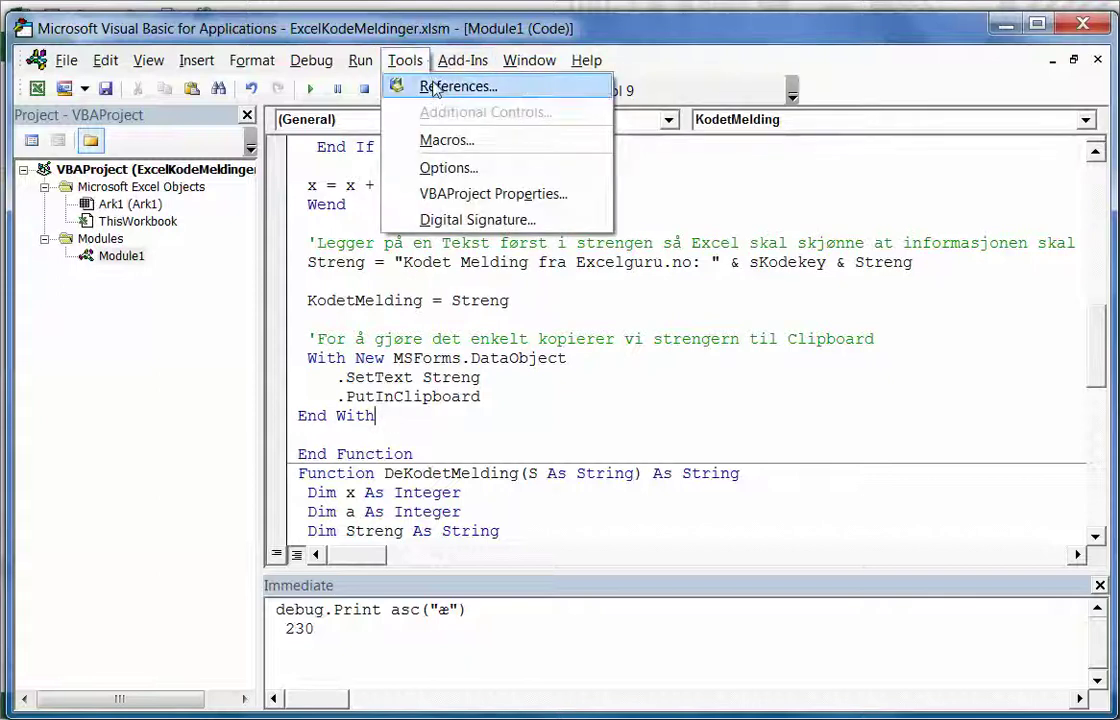
click(395, 85)
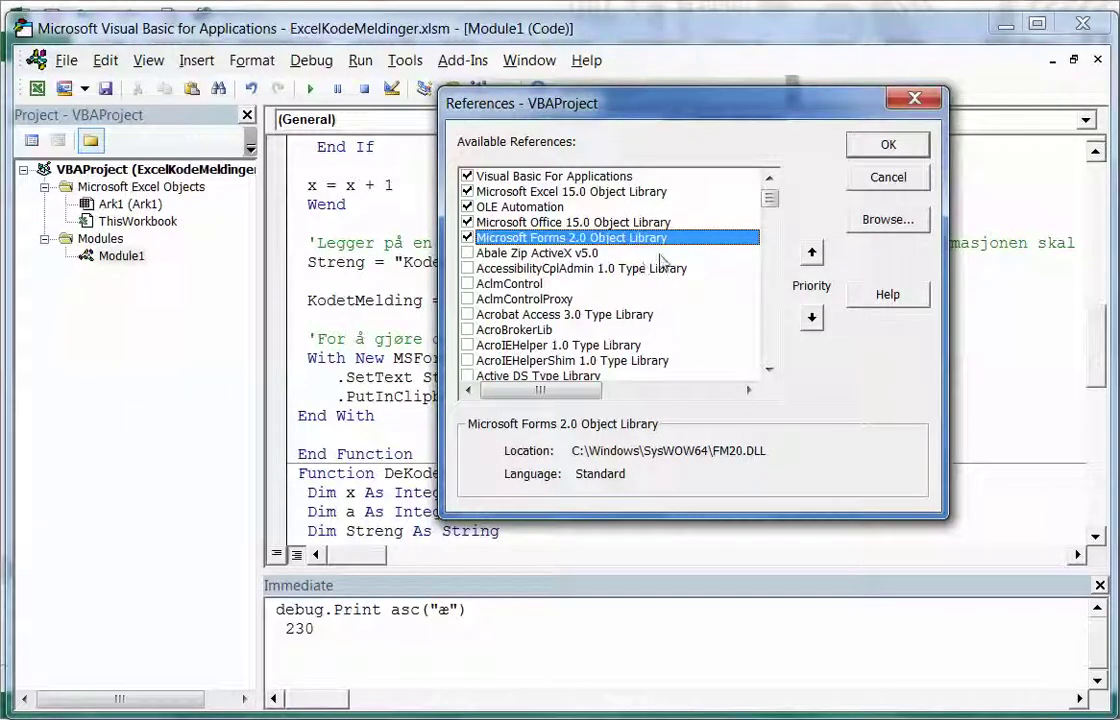
mouse_move(770, 198)
mouse_down()
mouse_move(773, 226)
mouse_move(680, 168)
mouse_up()
click(888, 178)
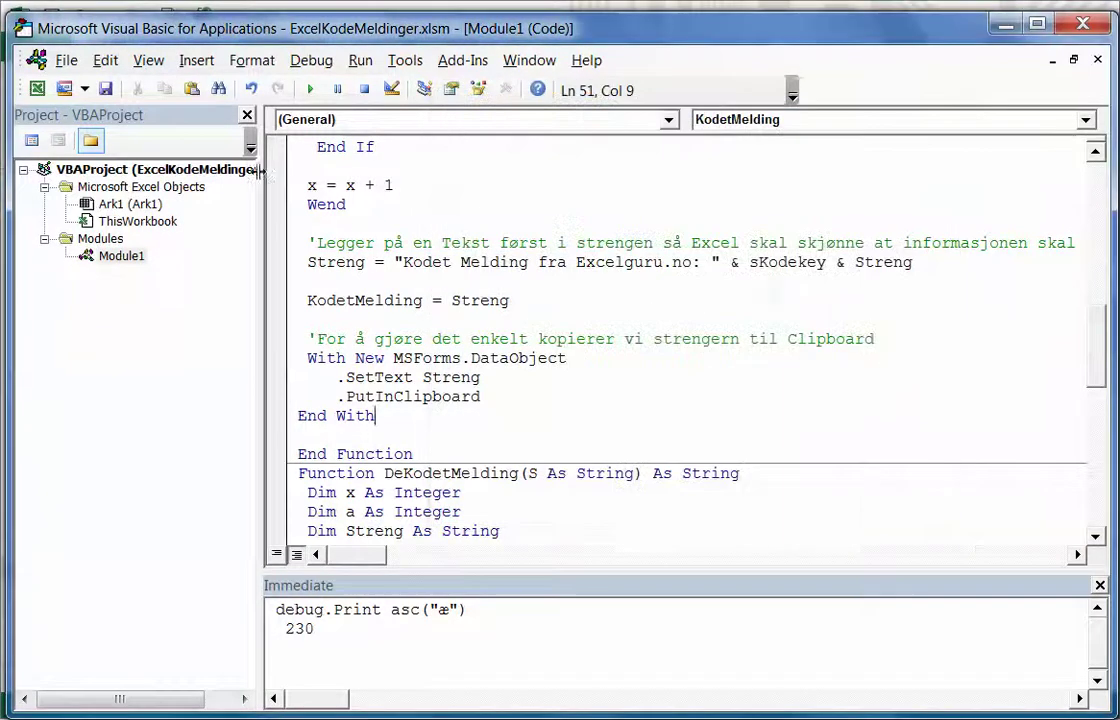
click(197, 62)
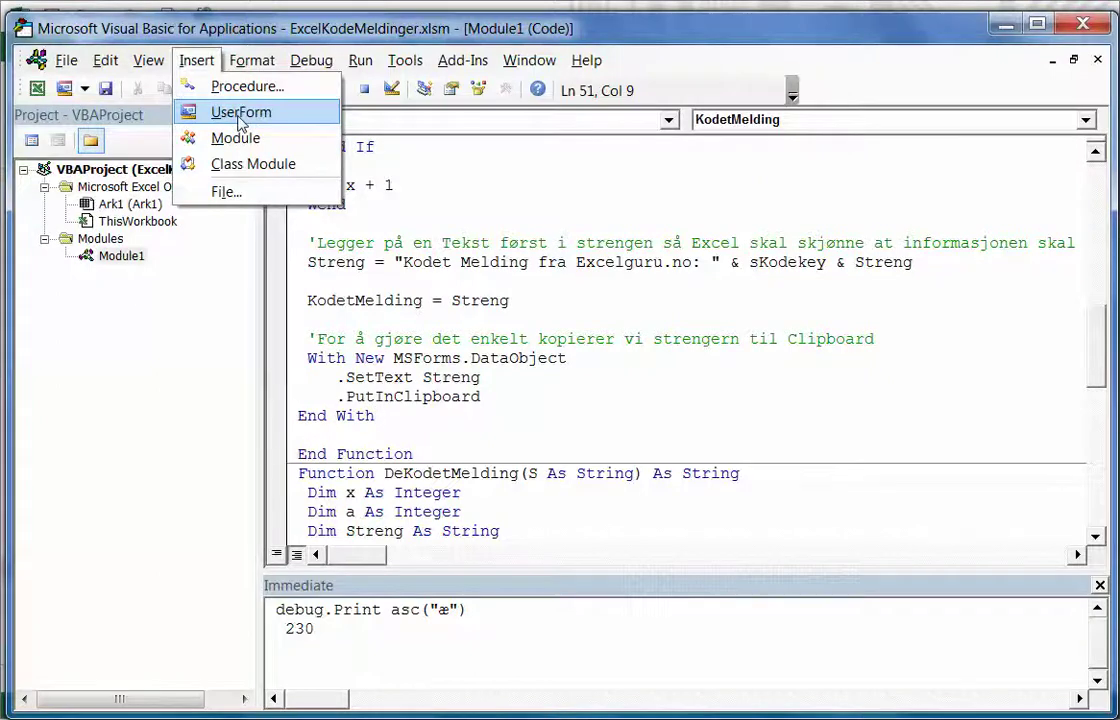
mouse_move(405, 60)
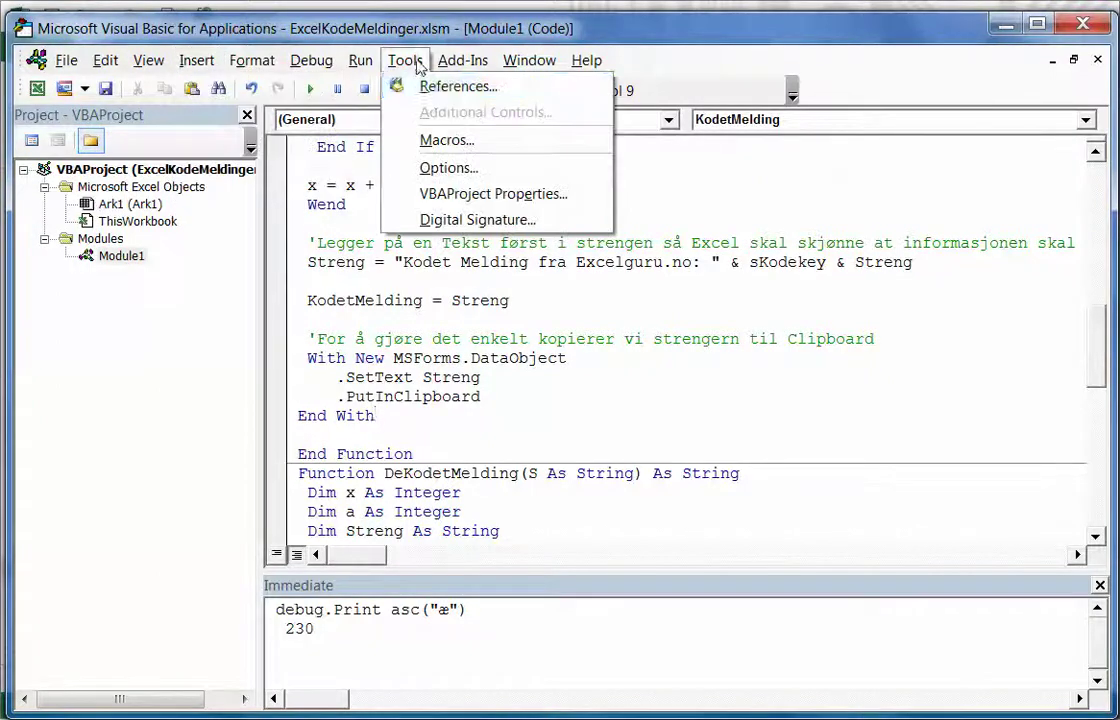
click(432, 92)
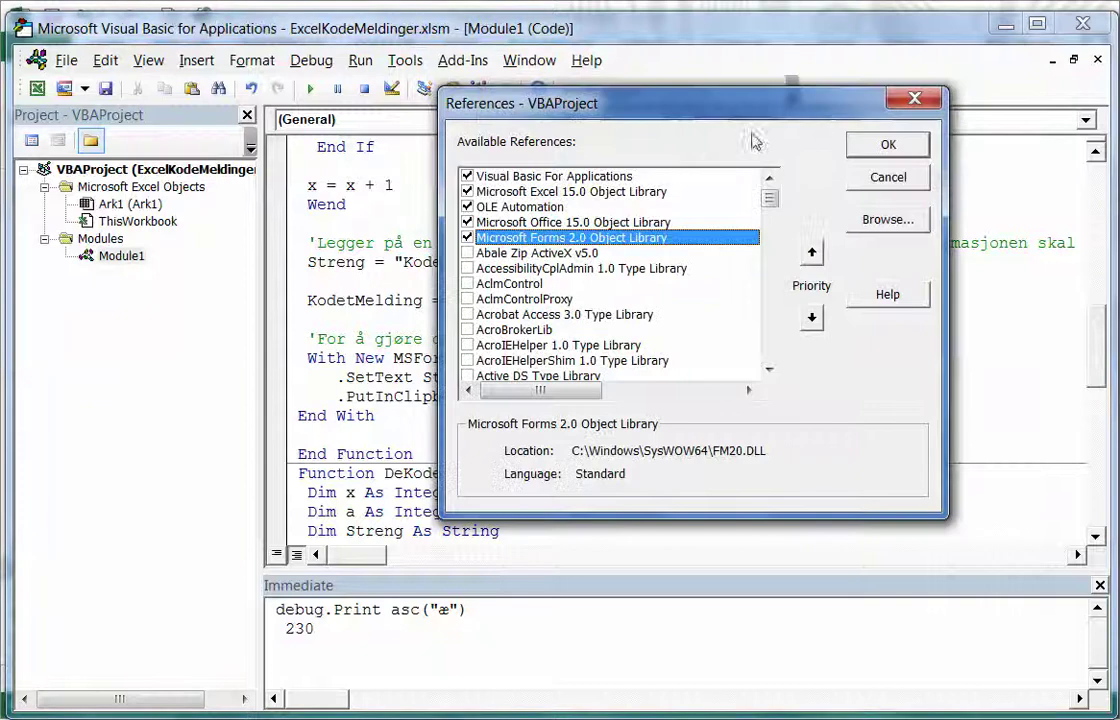
click(917, 112)
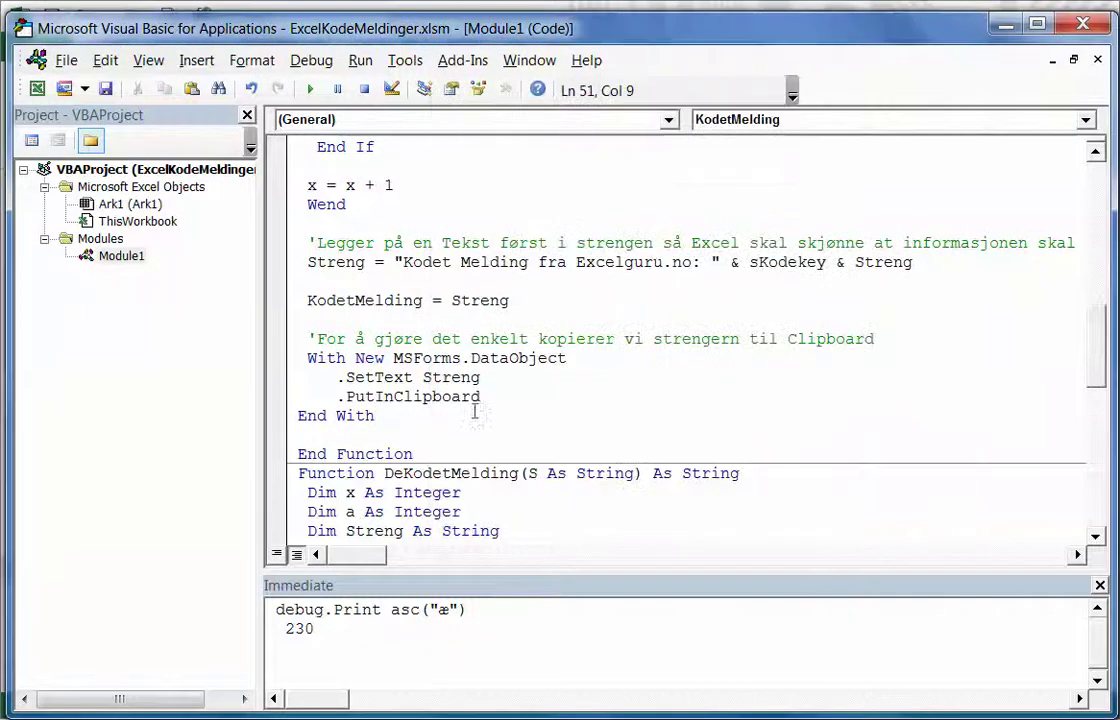
scroll(468, 397, down, 1)
- Scroll through the DeKodetMelding function code, which decodes three digits at a time
scroll(468, 397, down, 2)
scroll(468, 397, down, 2)
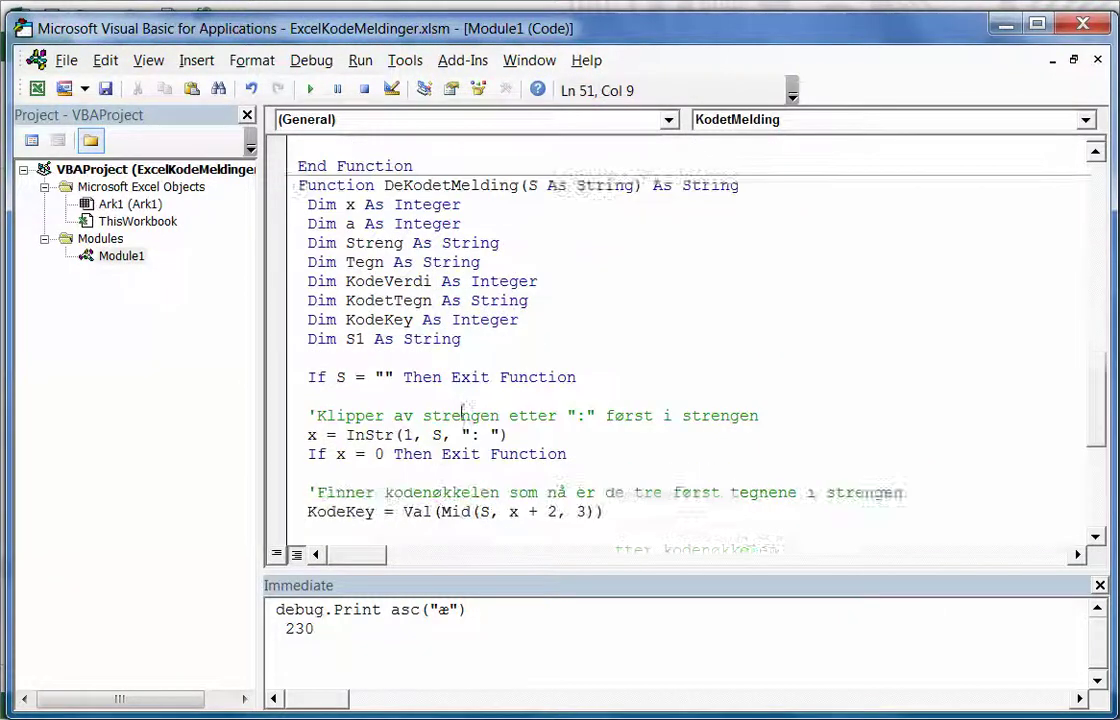
scroll(465, 405, down, 1)
scroll(461, 412, down, 1)
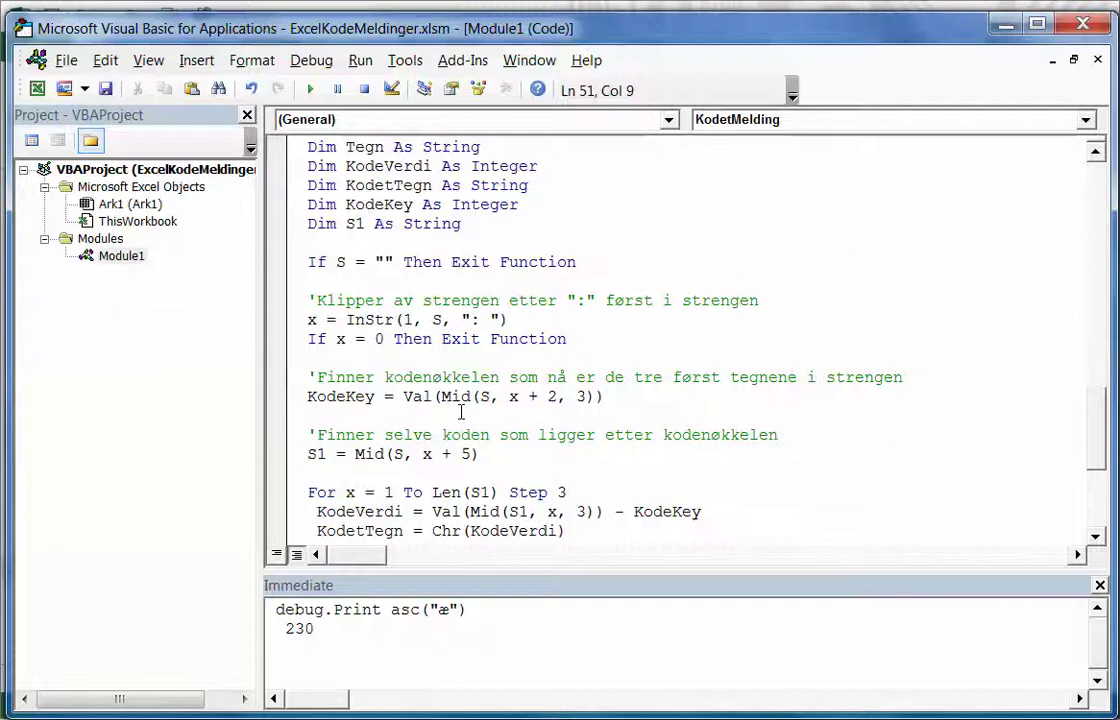
scroll(461, 412, down, 1)
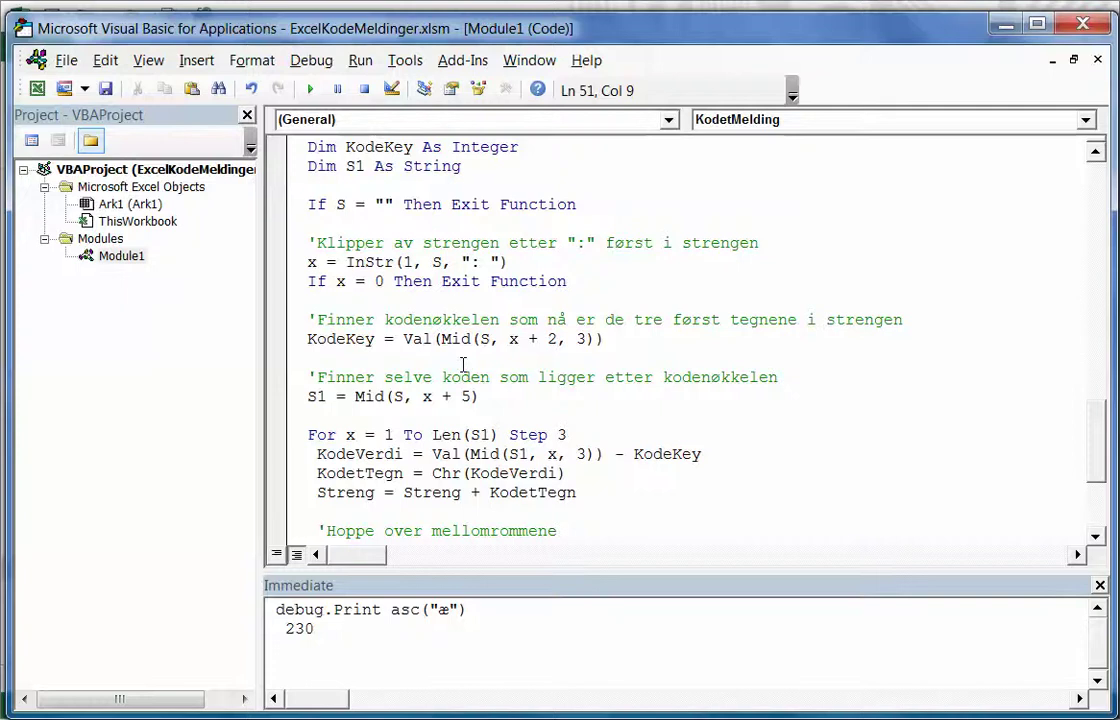
scroll(463, 364, up, 6)
scroll(480, 360, up, 2)
scroll(500, 358, up, 3)
scroll(514, 357, up, 1)
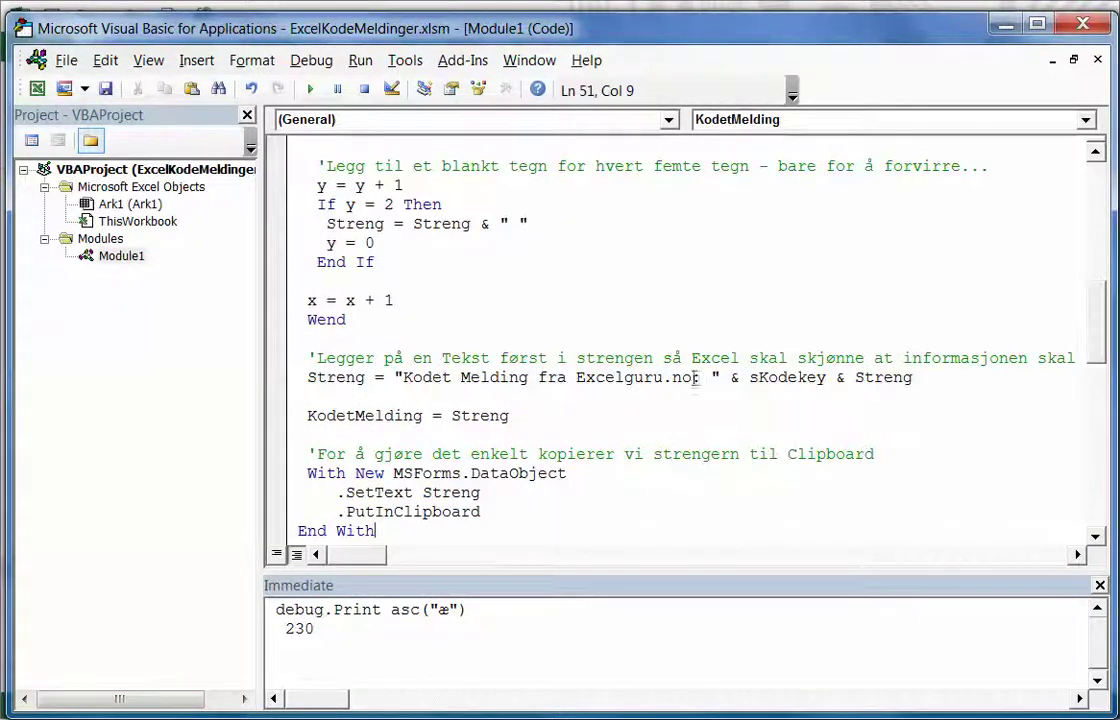
scroll(620, 465, down, 2)
scroll(619, 465, down, 2)
scroll(617, 465, down, 2)
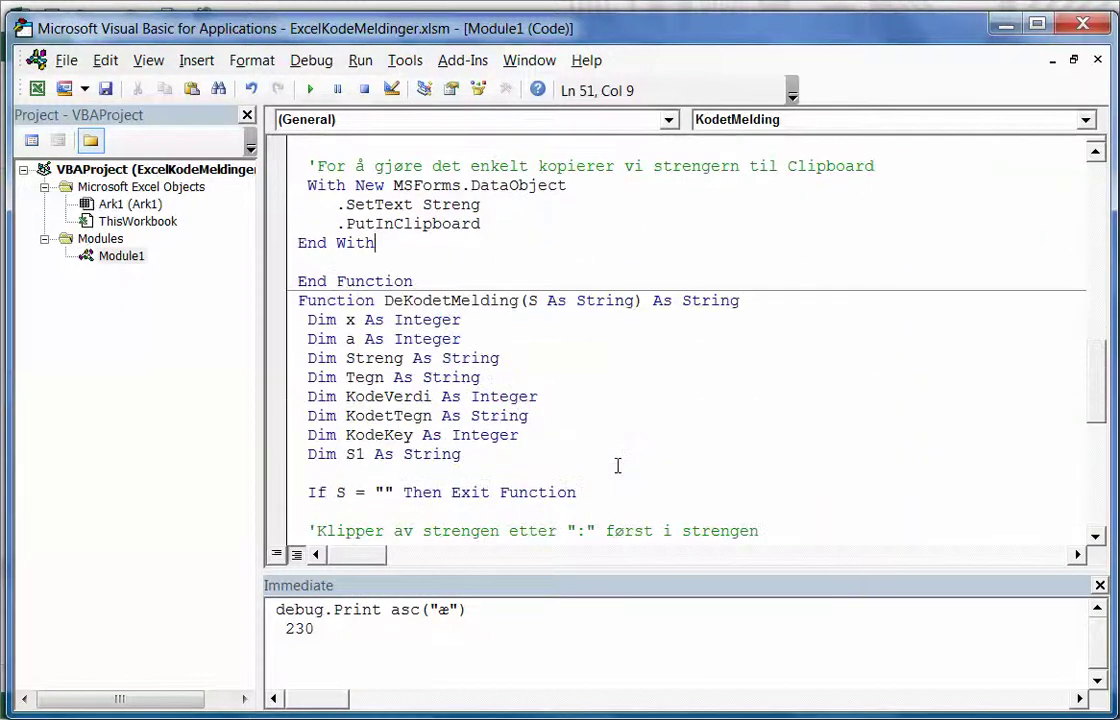
scroll(609, 465, down, 3)
scroll(600, 465, down, 1)
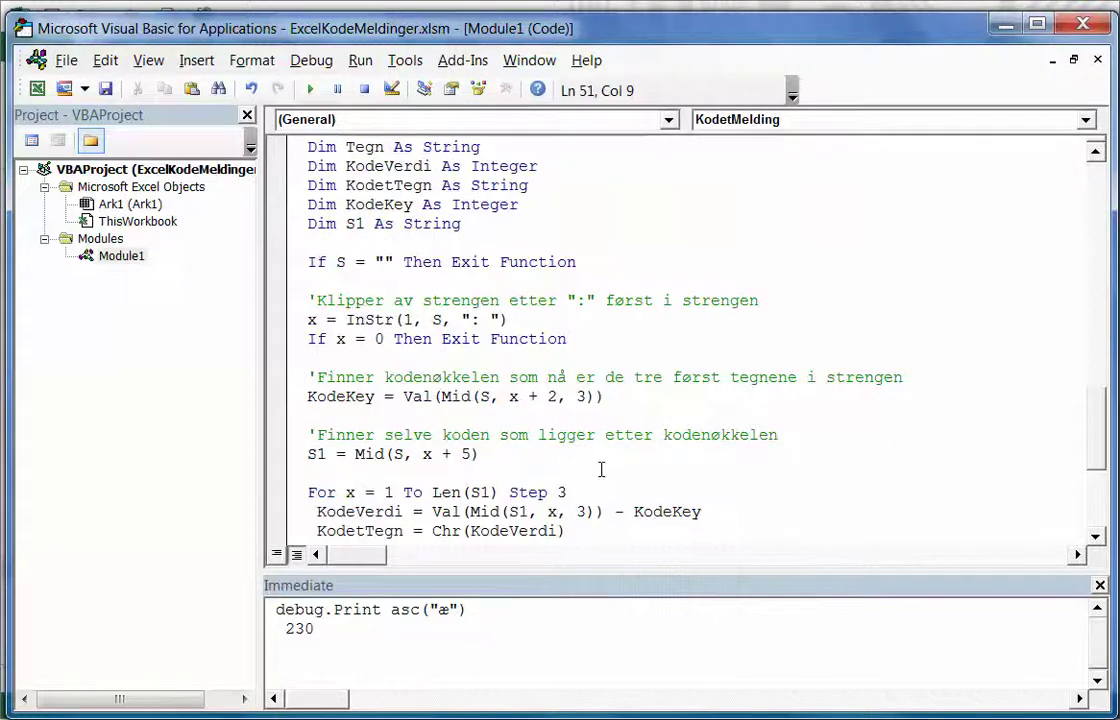
scroll(600, 467, down, 1)
scroll(670, 530, down, 1)
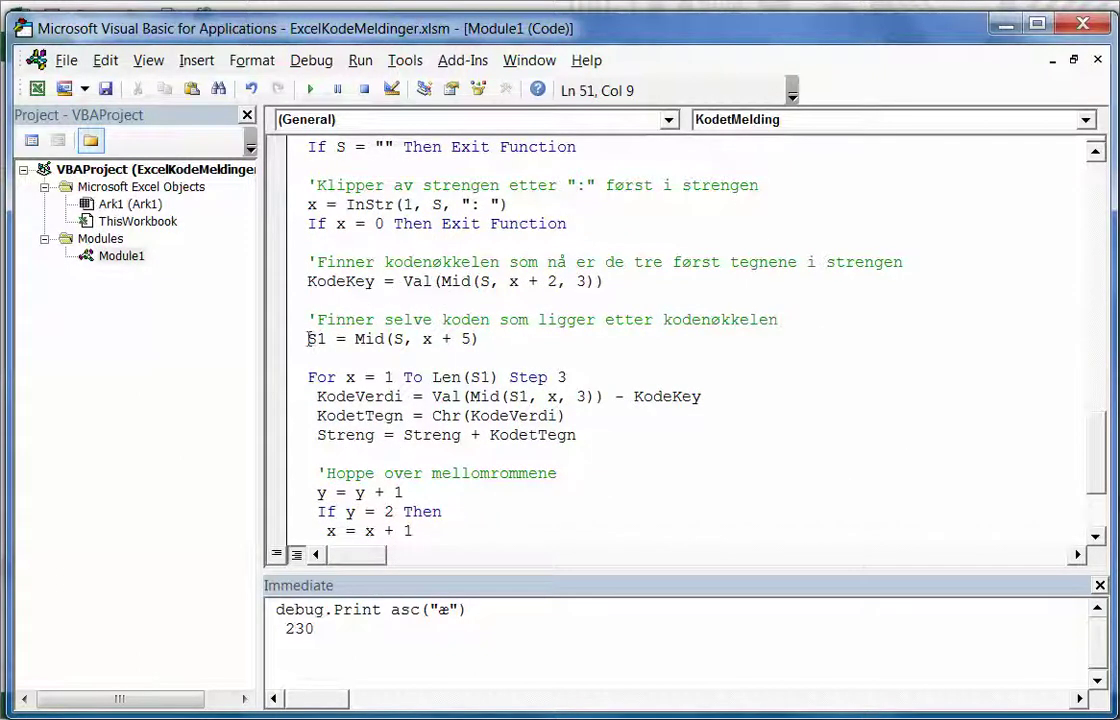
scroll(350, 353, down, 1)
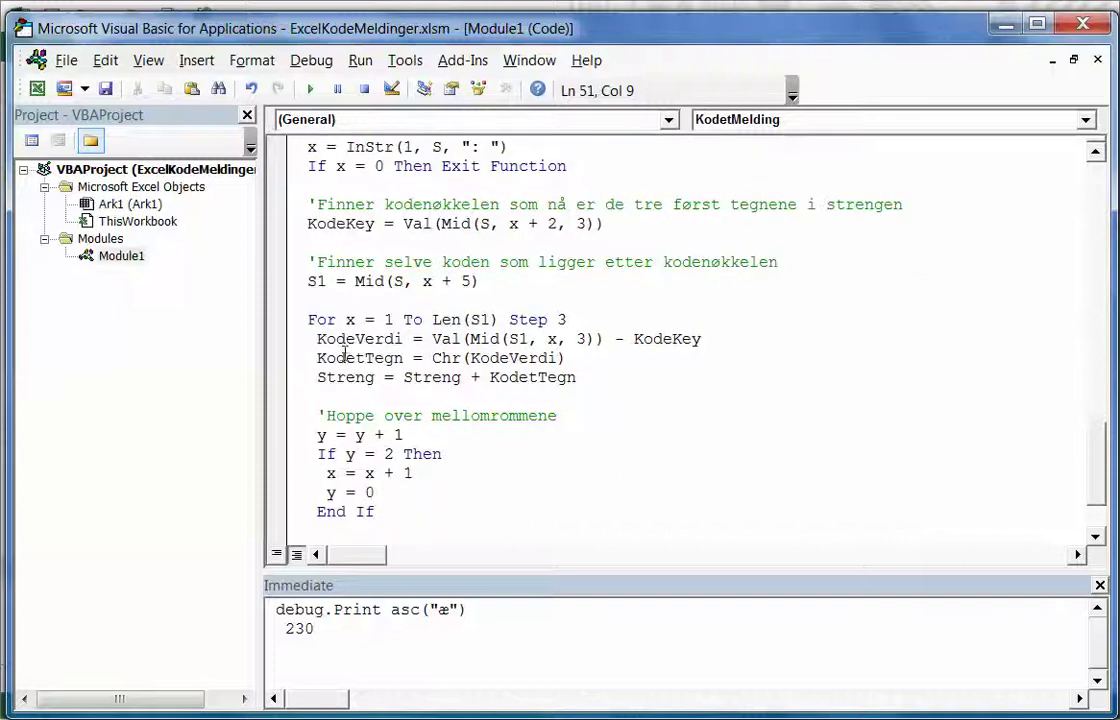
scroll(350, 353, down, 1)
scroll(350, 353, down, 1)
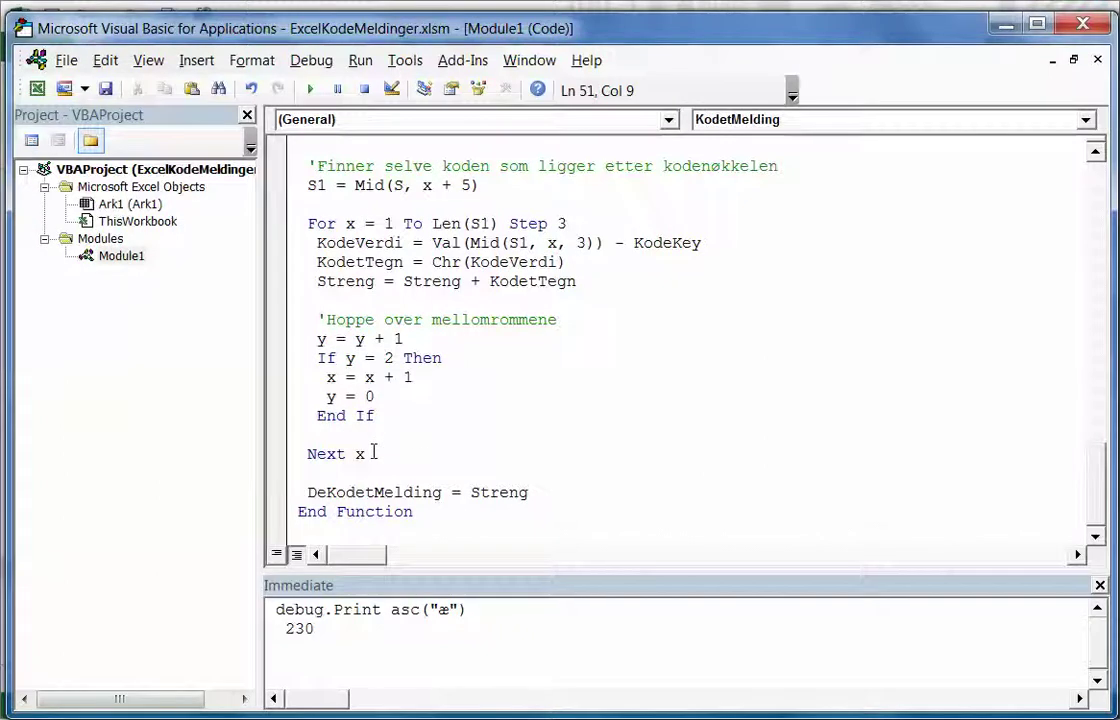
scroll(374, 452, up, 4)
scroll(375, 455, up, 2)
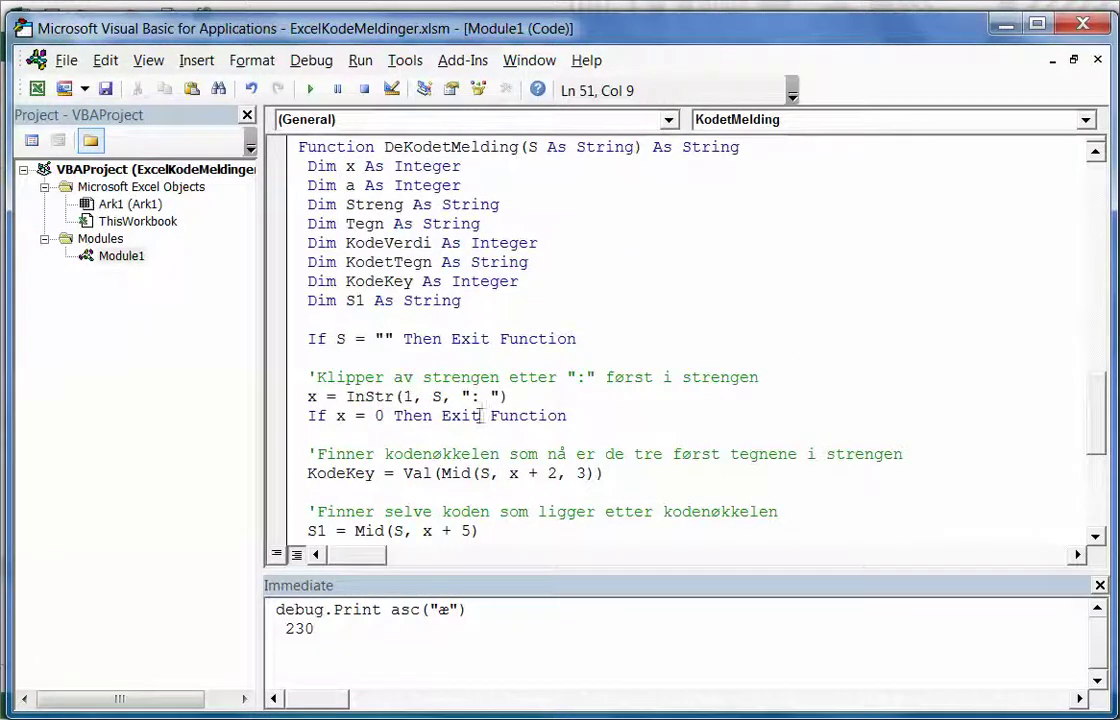
click(1084, 25)
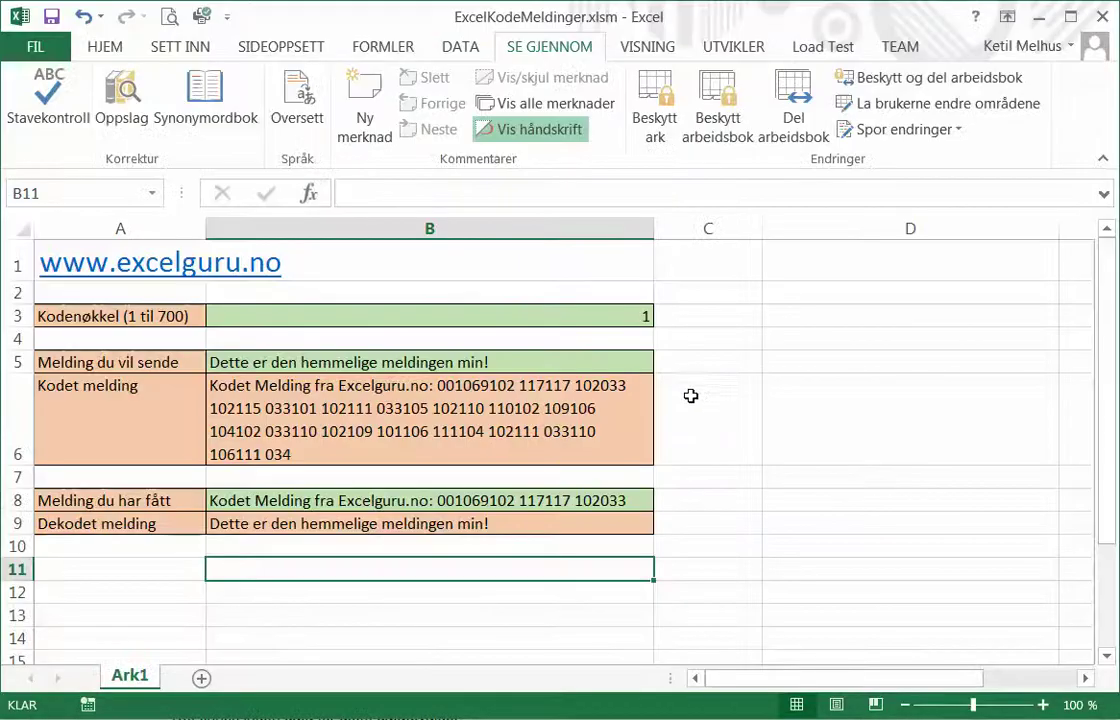